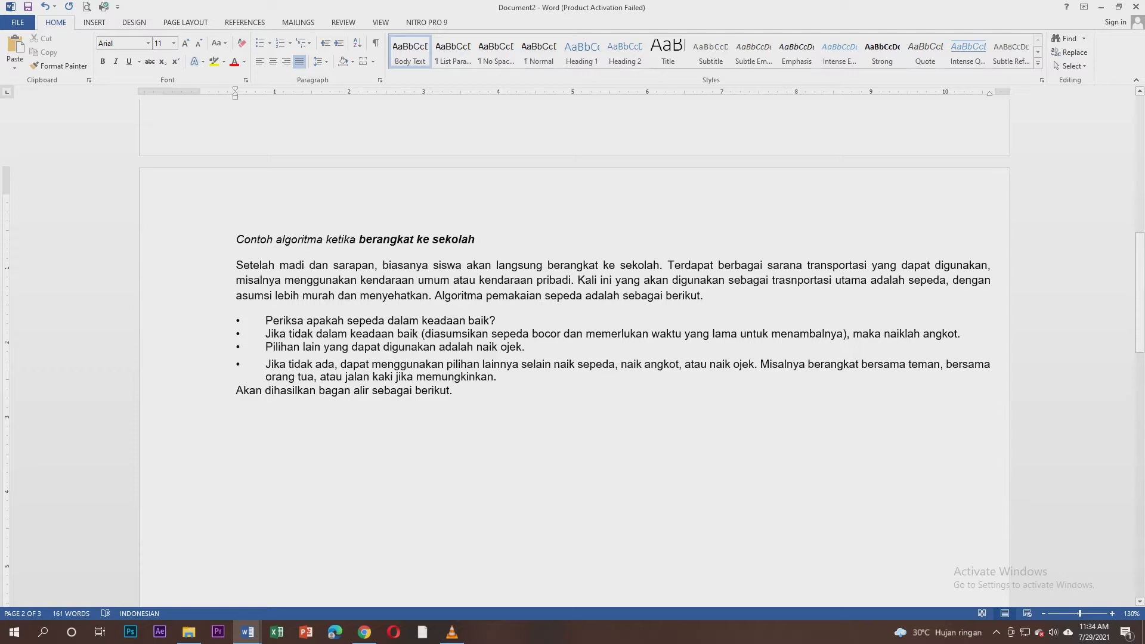
Make the word "Algoritma" bold in the paragraph above the bulleted list.
left_click_drag(435, 295, 485, 297)
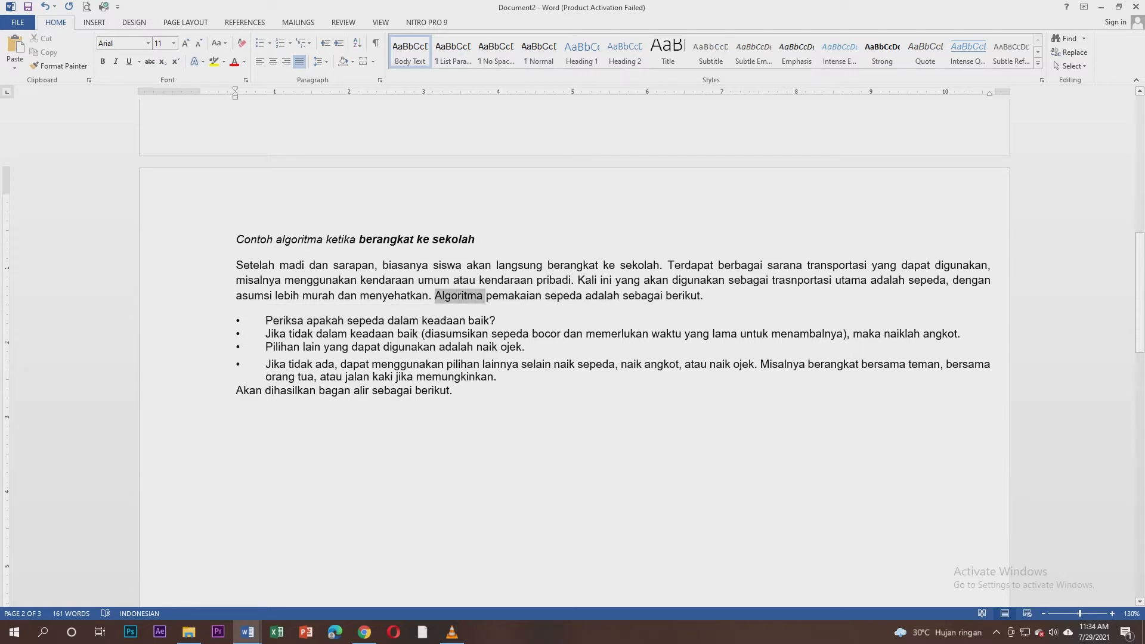
left_click(493, 275)
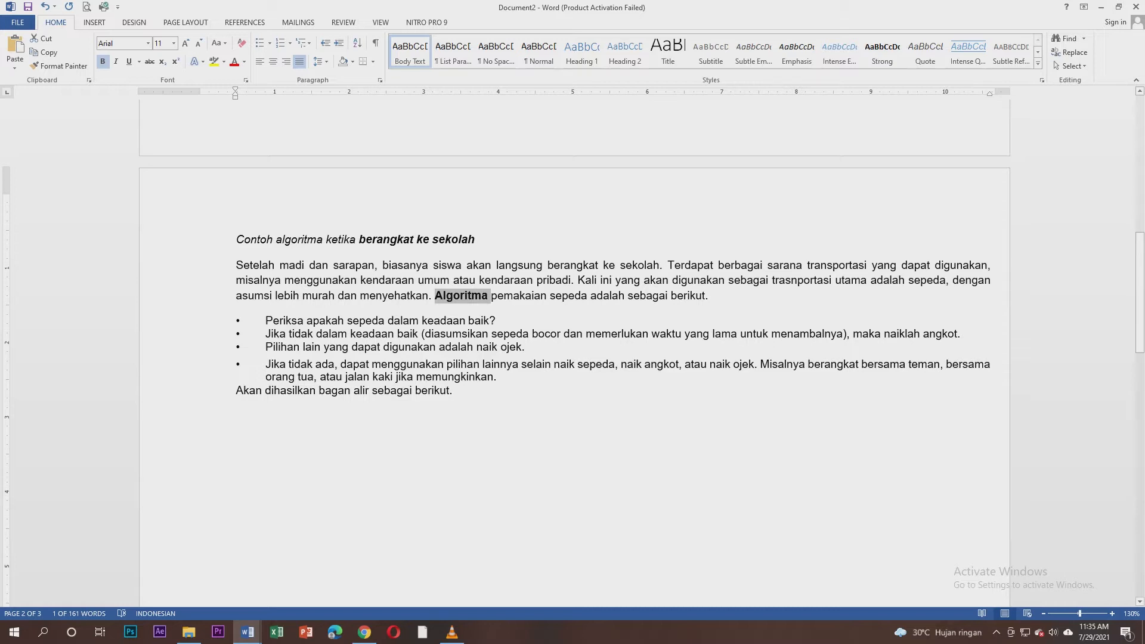
Review the Terminator, Process and Decision symbols in Document1's flowchart symbol table, and return to Document2.
mouse_move(248, 632)
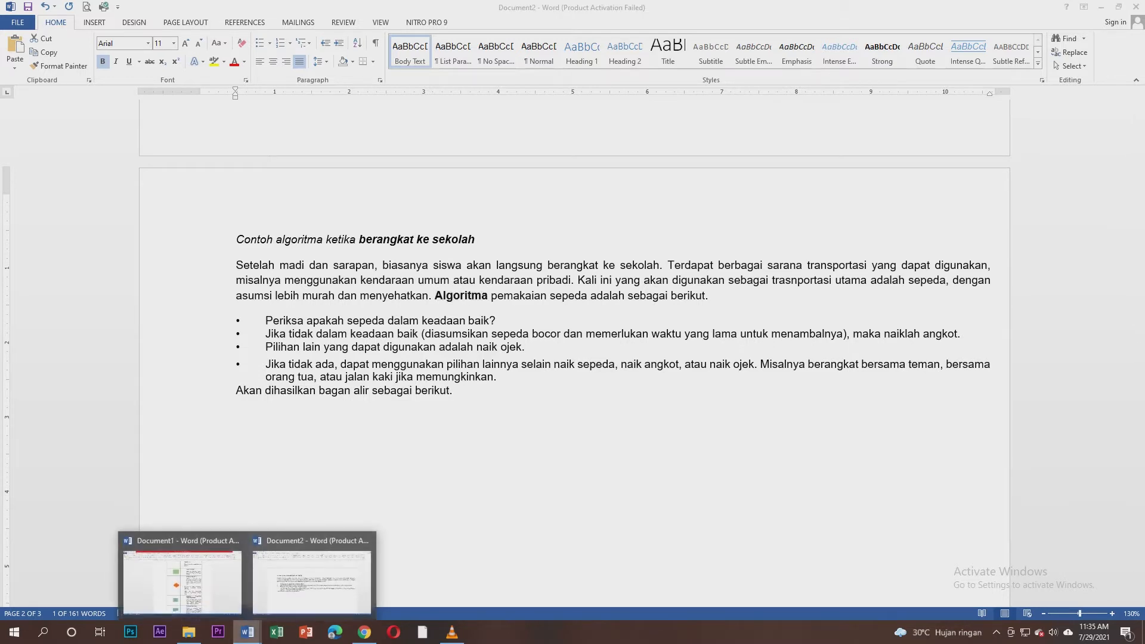
left_click(182, 573)
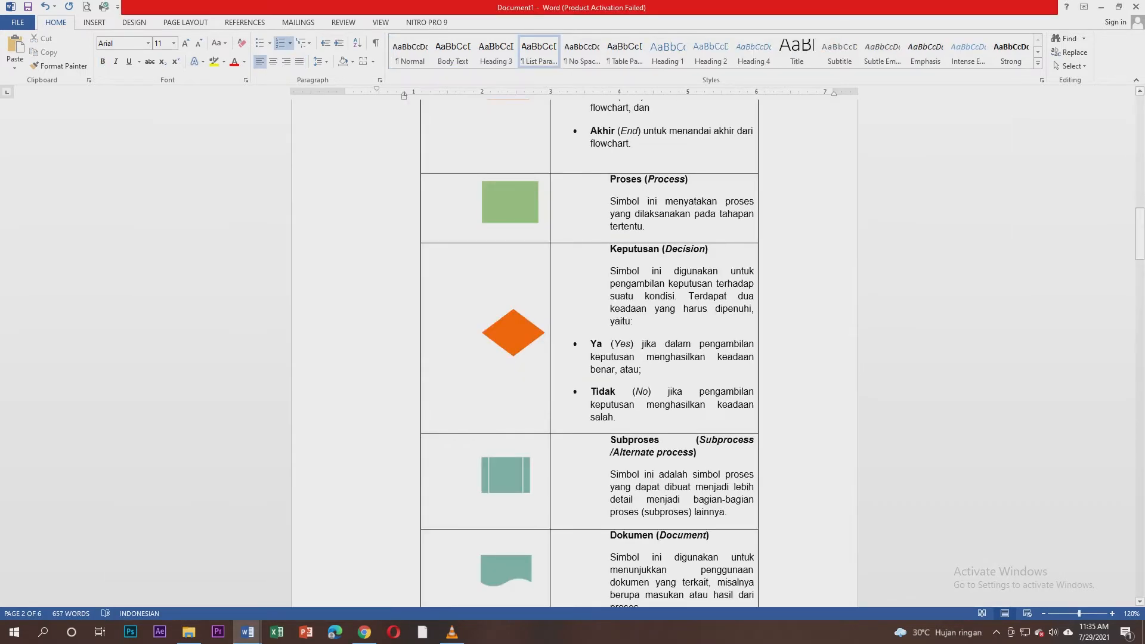
scroll(589, 352, "up", 3)
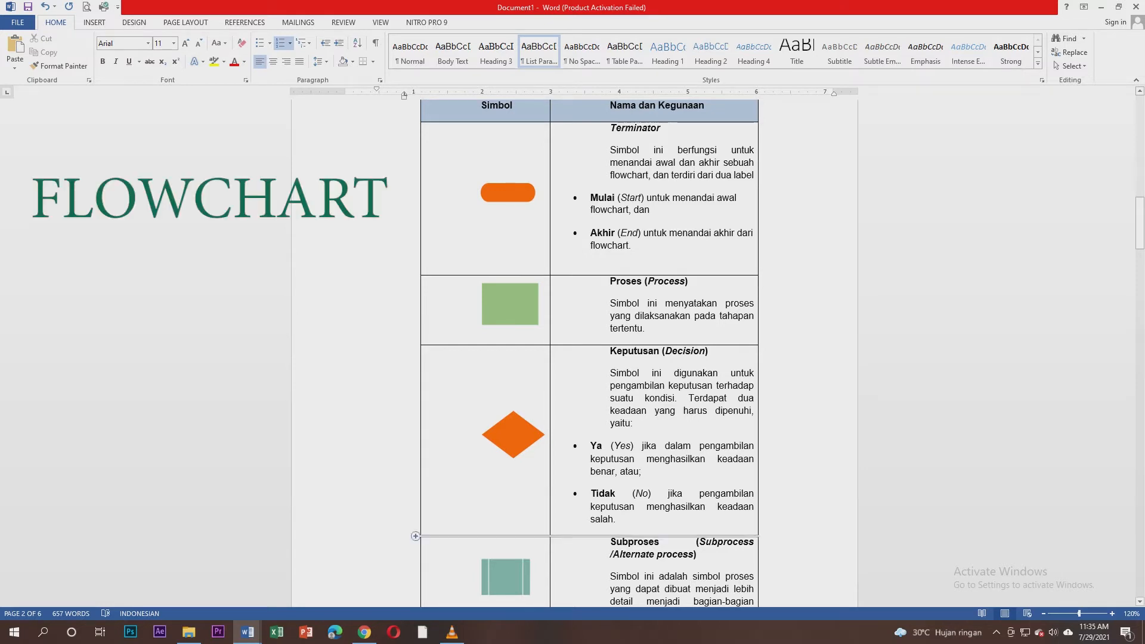
mouse_move(247, 632)
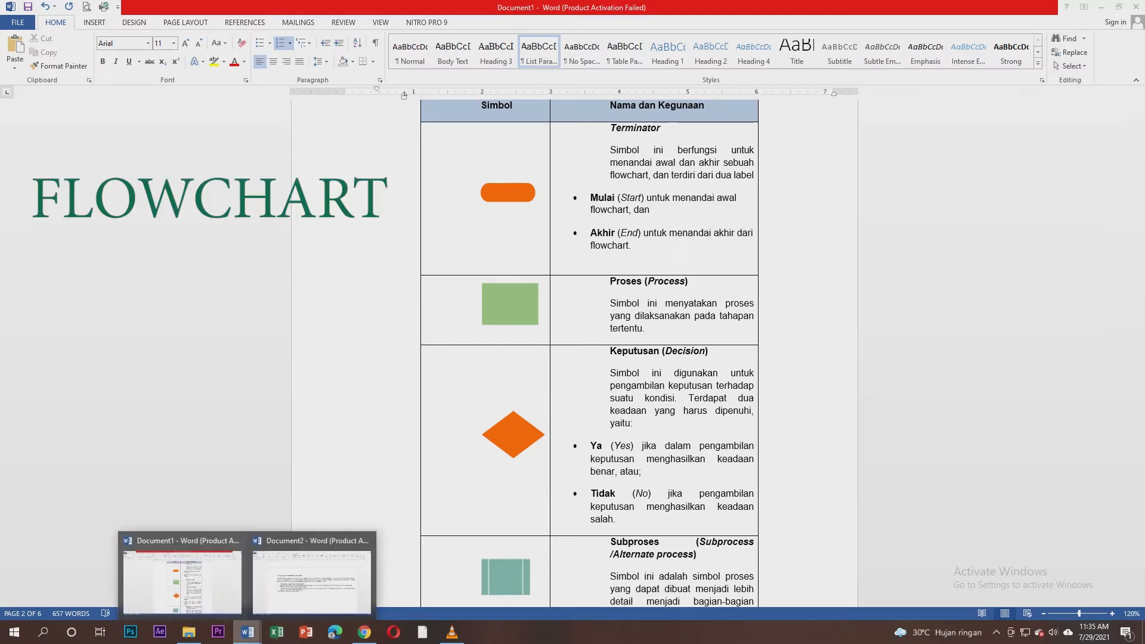
left_click(311, 581)
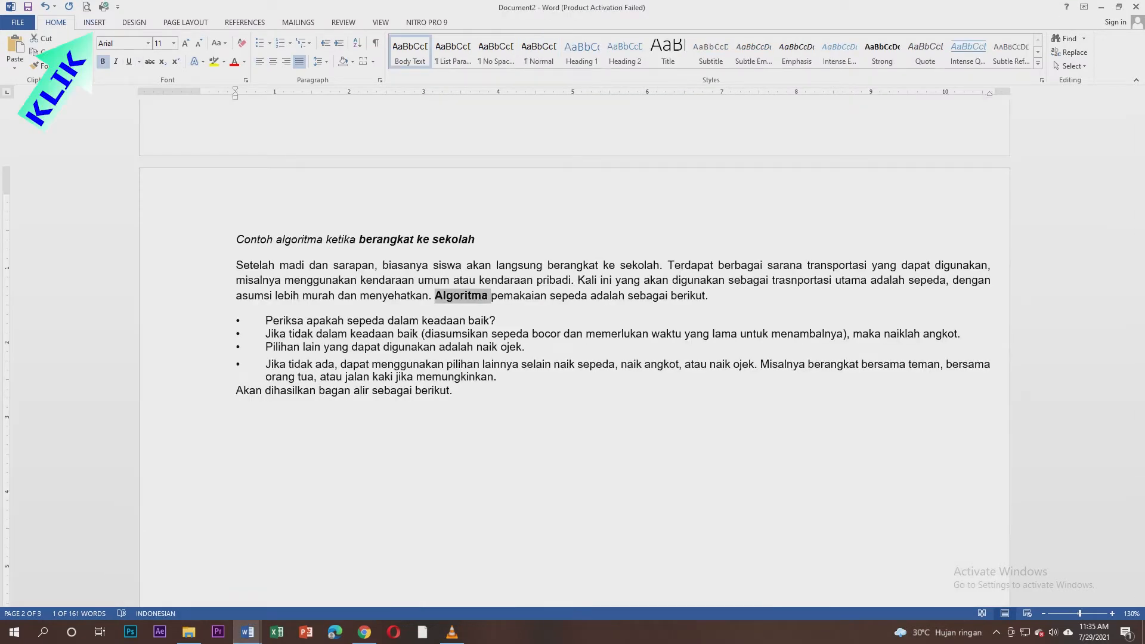
Draw a flowchart Process rectangle about 1.04 in wide and 0.47 in high below the last line of text.
left_click(94, 23)
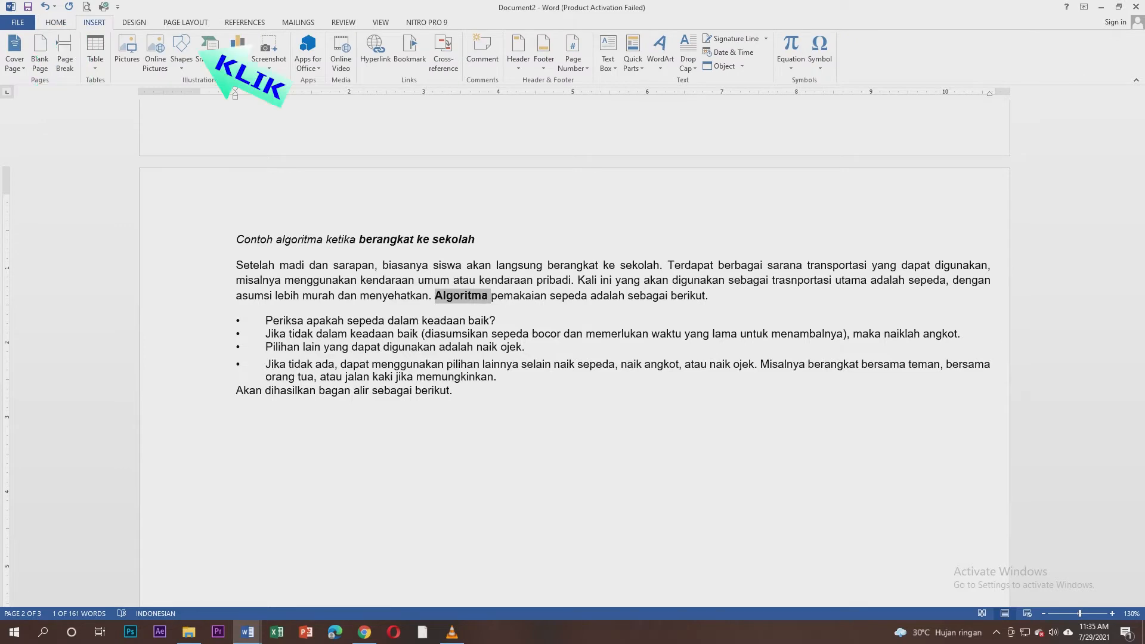
left_click(182, 50)
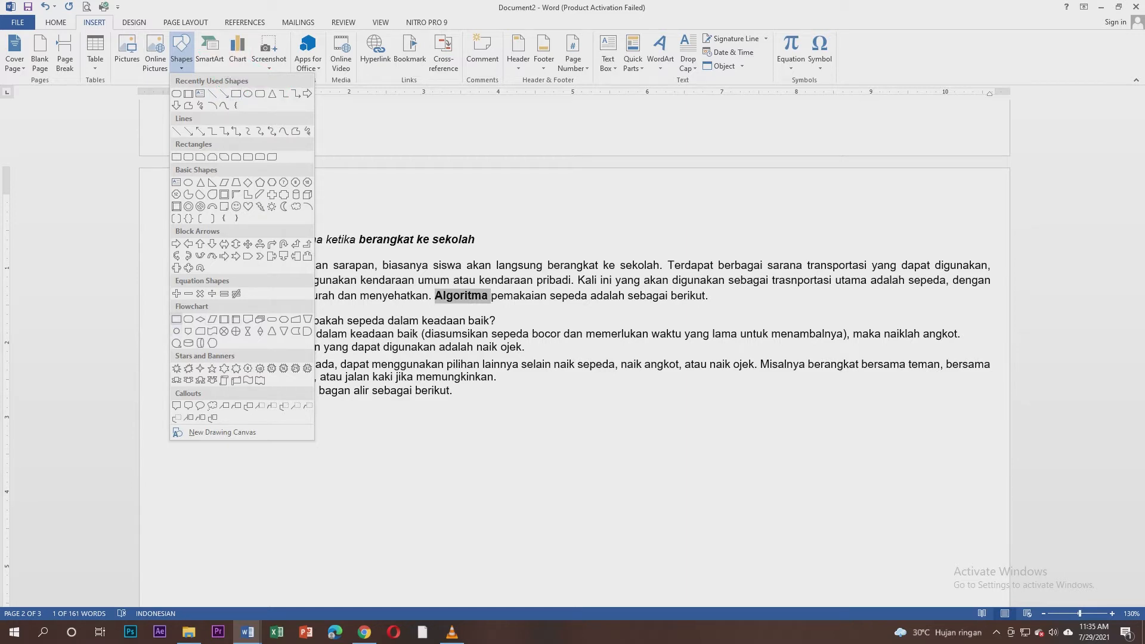
left_click(176, 319)
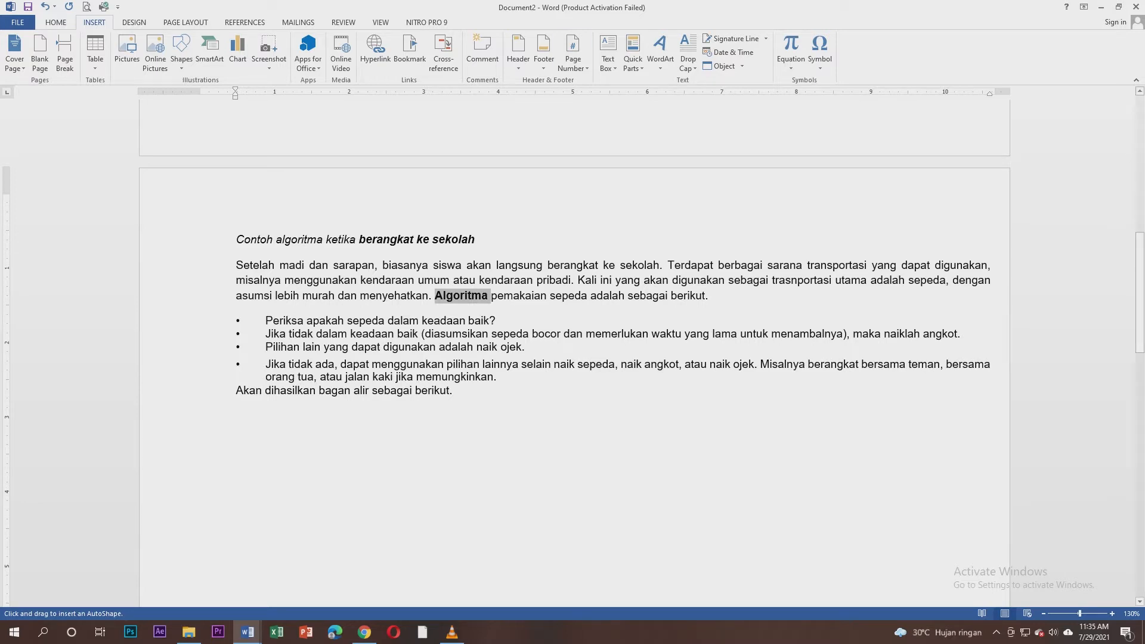
left_click_drag(239, 455, 318, 491)
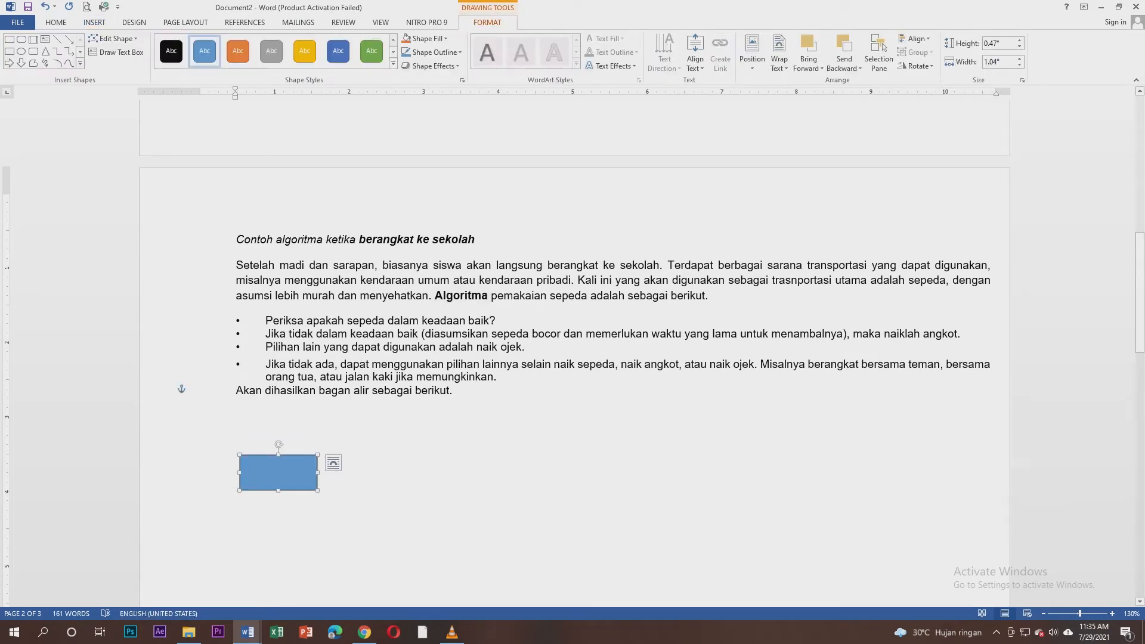
Move the process rectangle straight down to leave more space below the text.
key("Down")
key("Down")
key("Down")
key("Down")
key("Down")
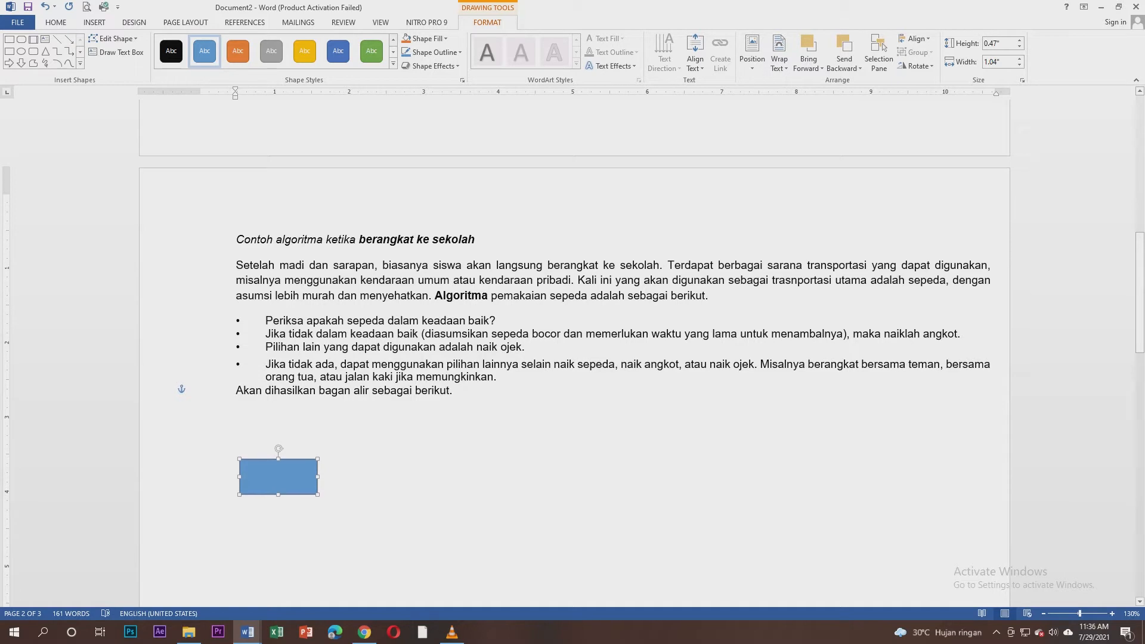
key("Down")
key("Down")
key("Down")
key("Down")
key("Down")
key("Down")
key("Down")
key("Down")
key("Down")
key("Down")
key("Down")
key("Down")
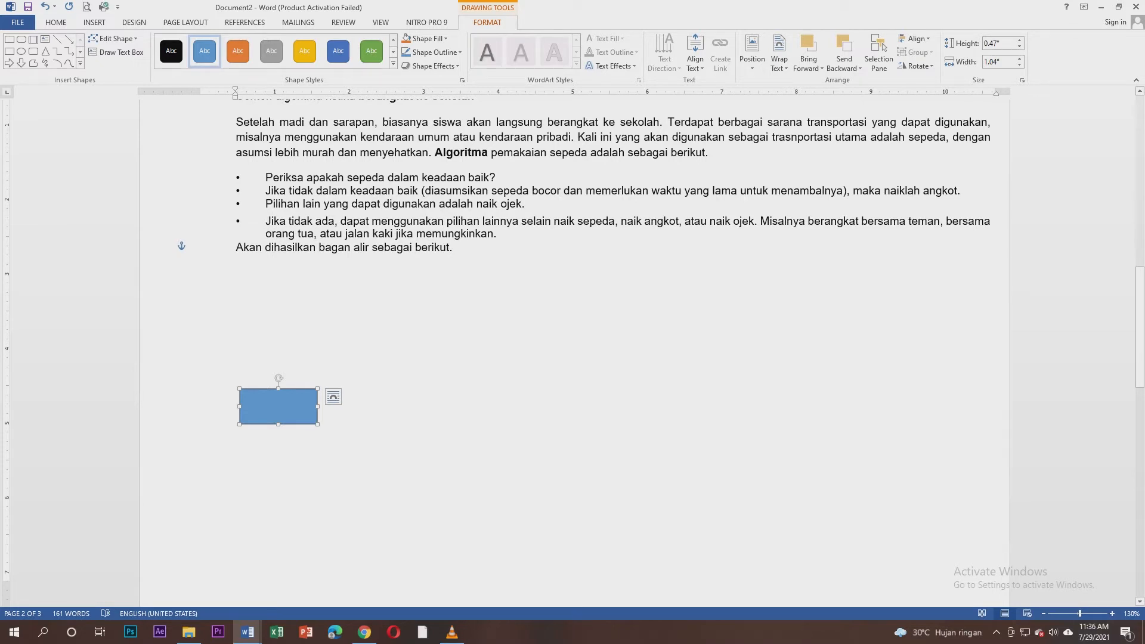
Label the process rectangle "Periksa kondisi sepeda" and widen it to about 1.24 in.
type("Perik")
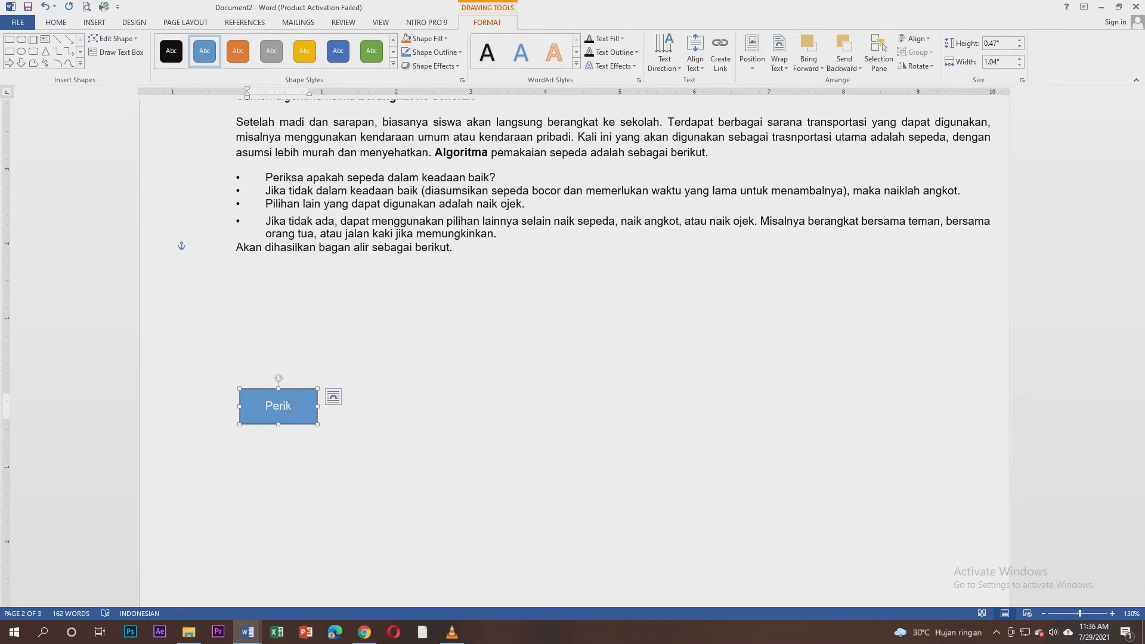
type("sa kondisi se")
key("BackSpace")
key("BackSpace")
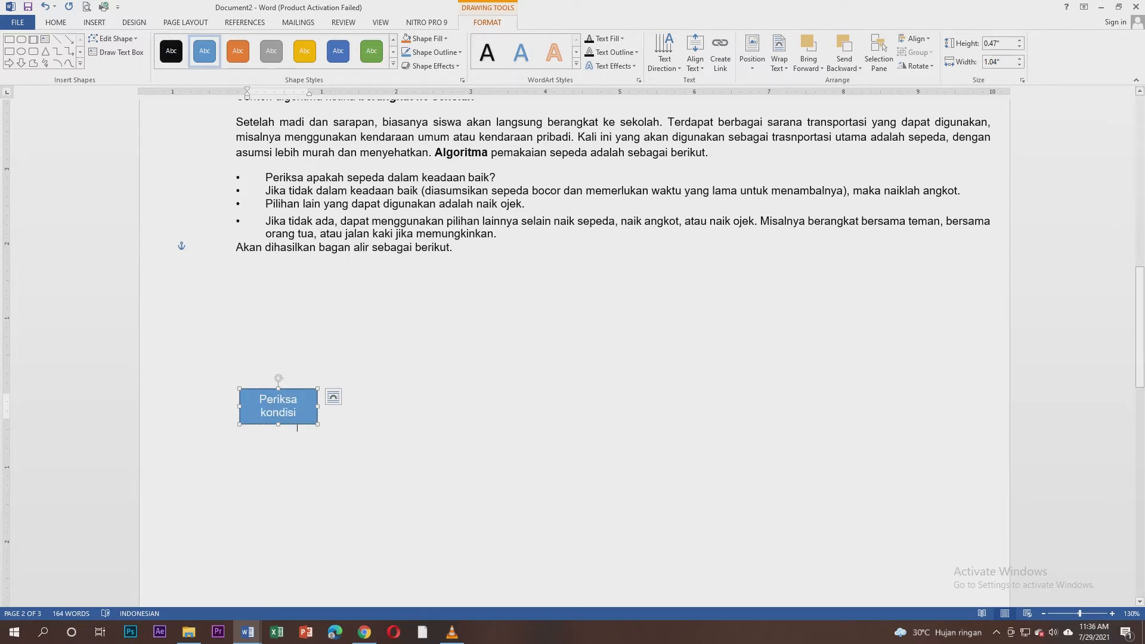
type("sepeda")
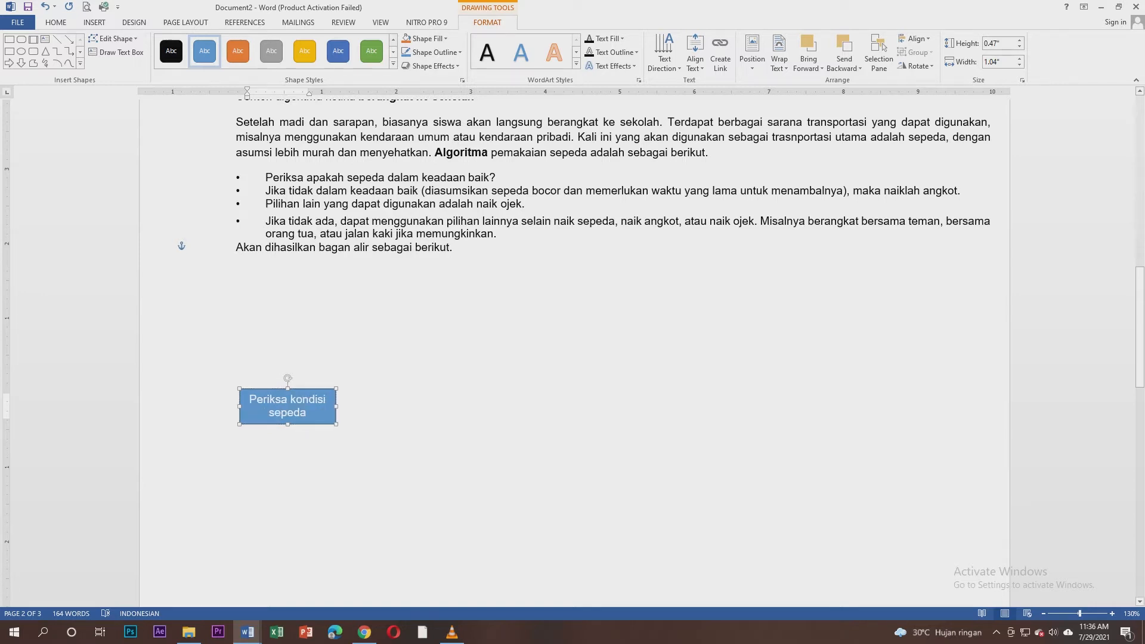
left_click_drag(336, 406, 332, 407)
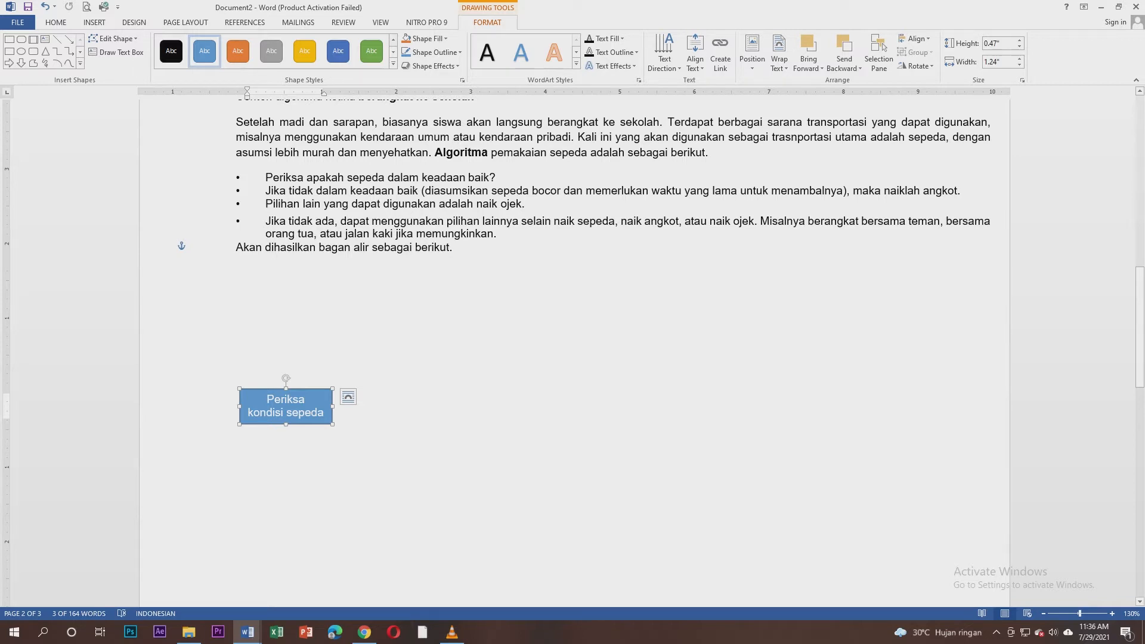
Check the Decision symbol's description in Document1's flowchart symbol table, and return to Document2.
left_click(247, 633)
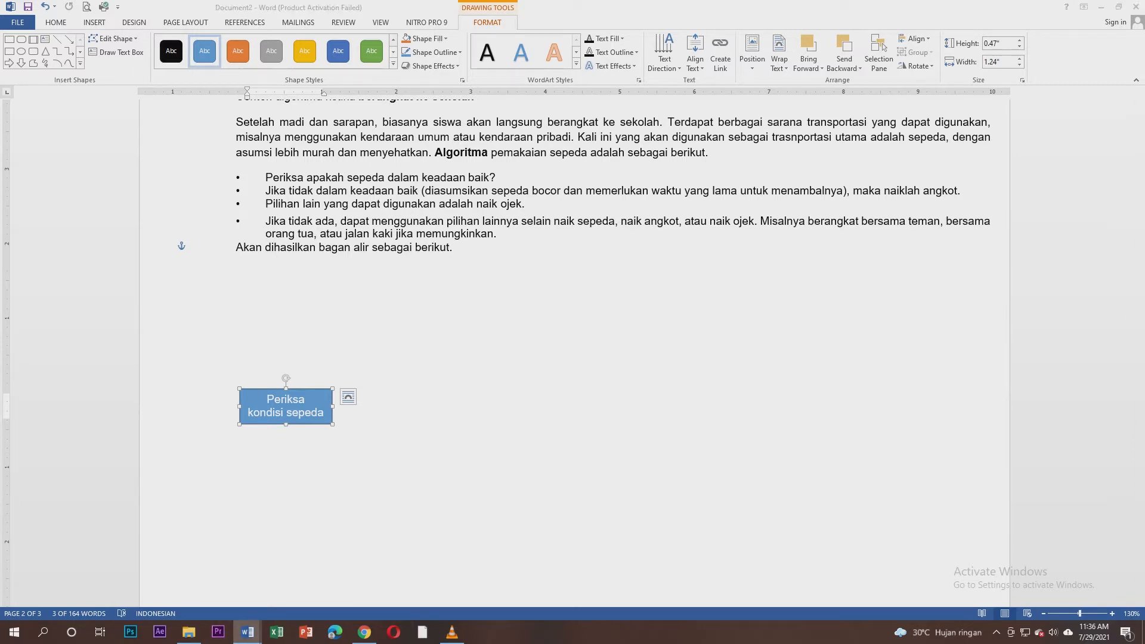
left_click(183, 579)
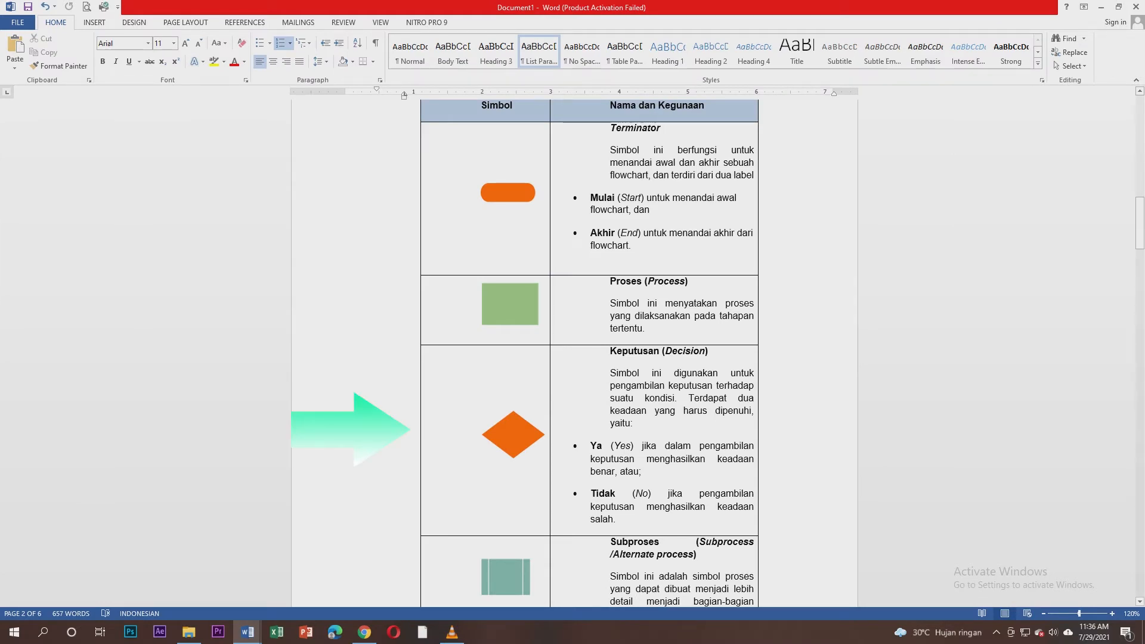
mouse_move(247, 632)
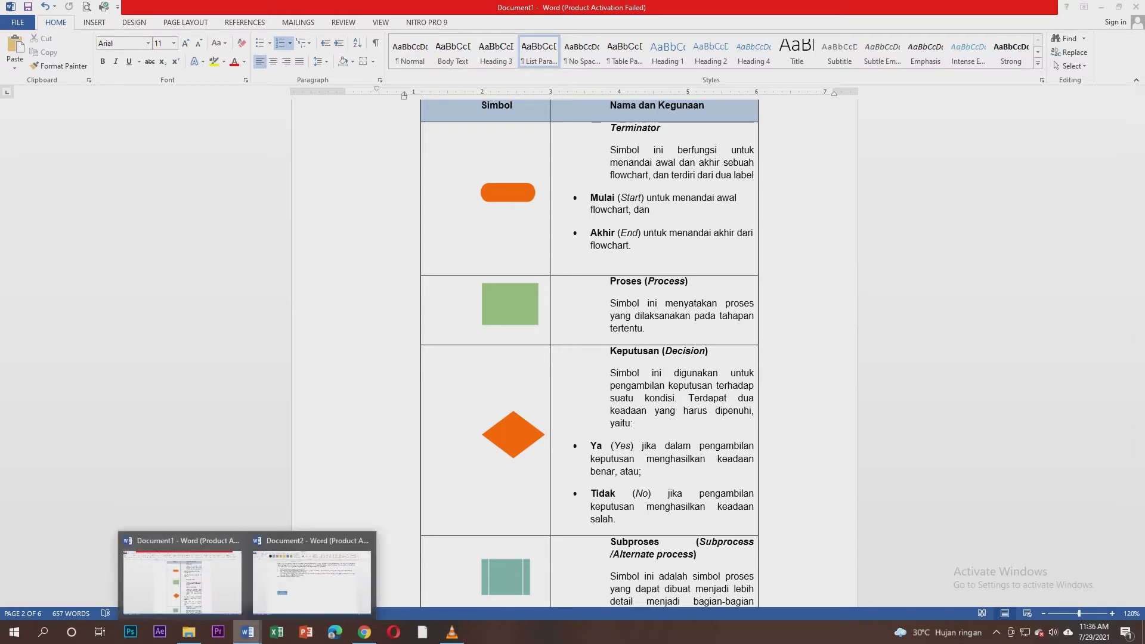
left_click(314, 576)
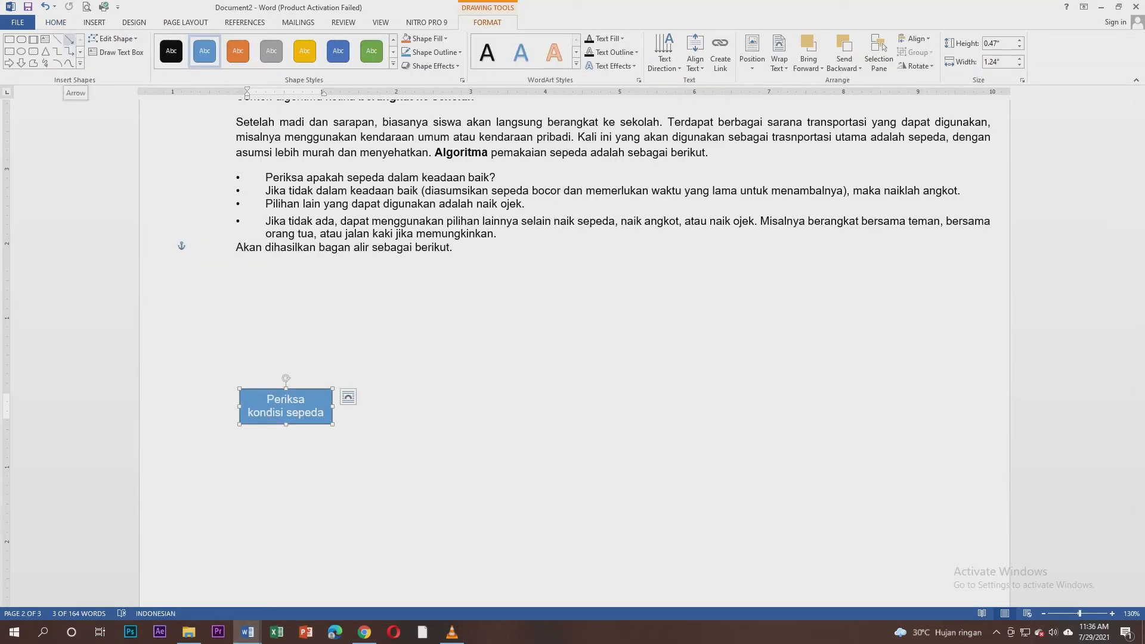
Draw an arrow about 0.42 in long rightward from the process rectangle and align a Decision diamond, about 1.22 by 0.71 in, with its tip.
left_click(69, 39)
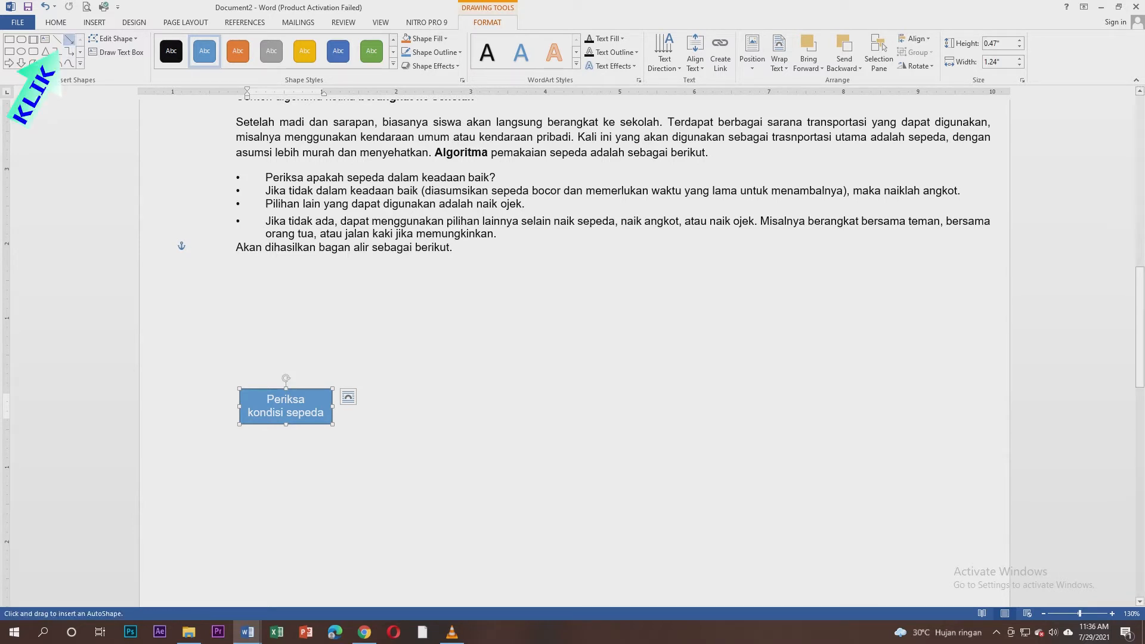
left_click_drag(332, 408, 364, 408)
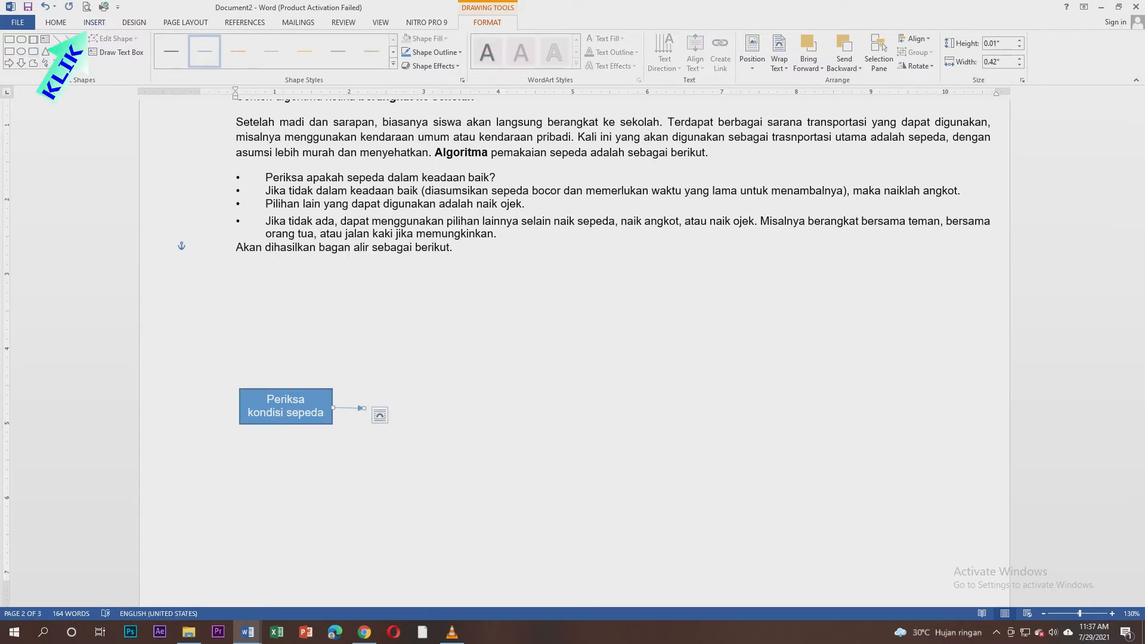
left_click(93, 23)
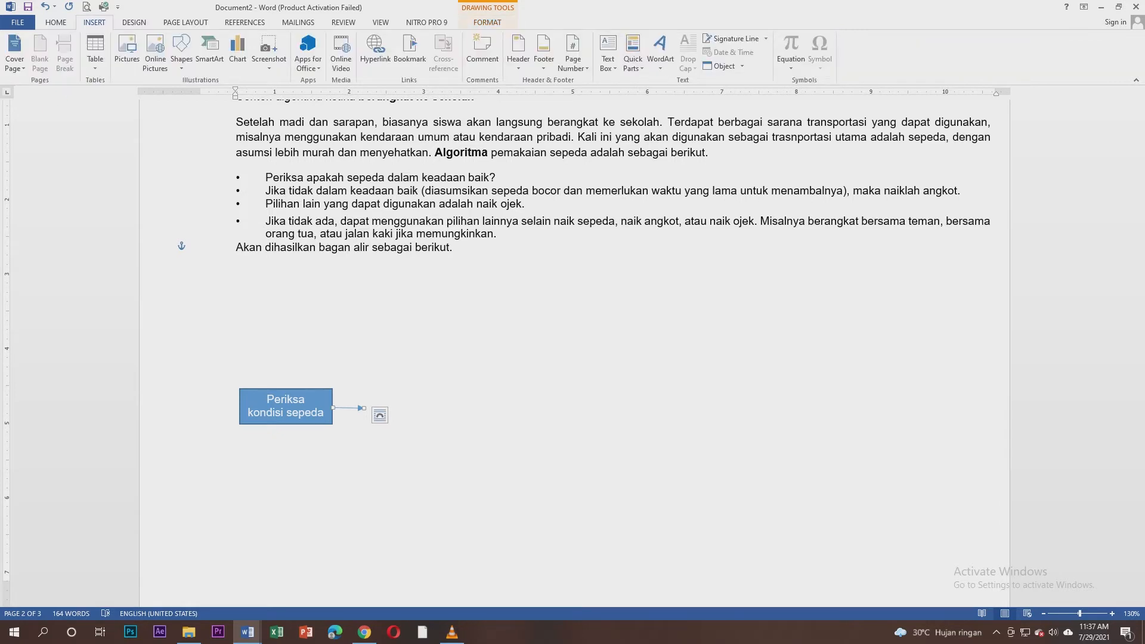
left_click(181, 53)
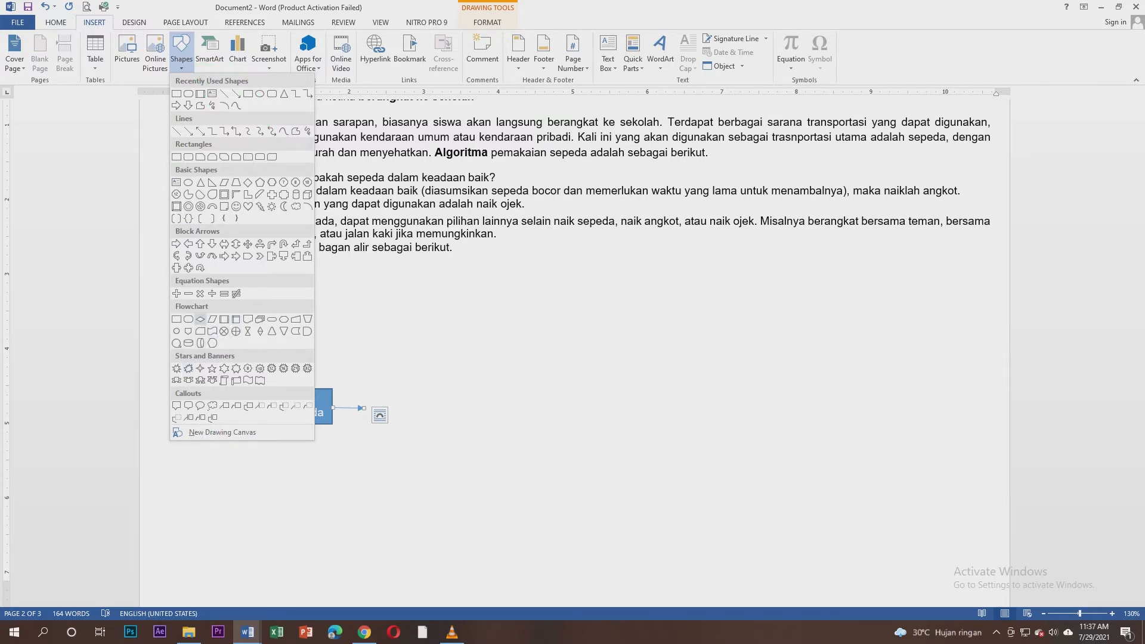
left_click(199, 319)
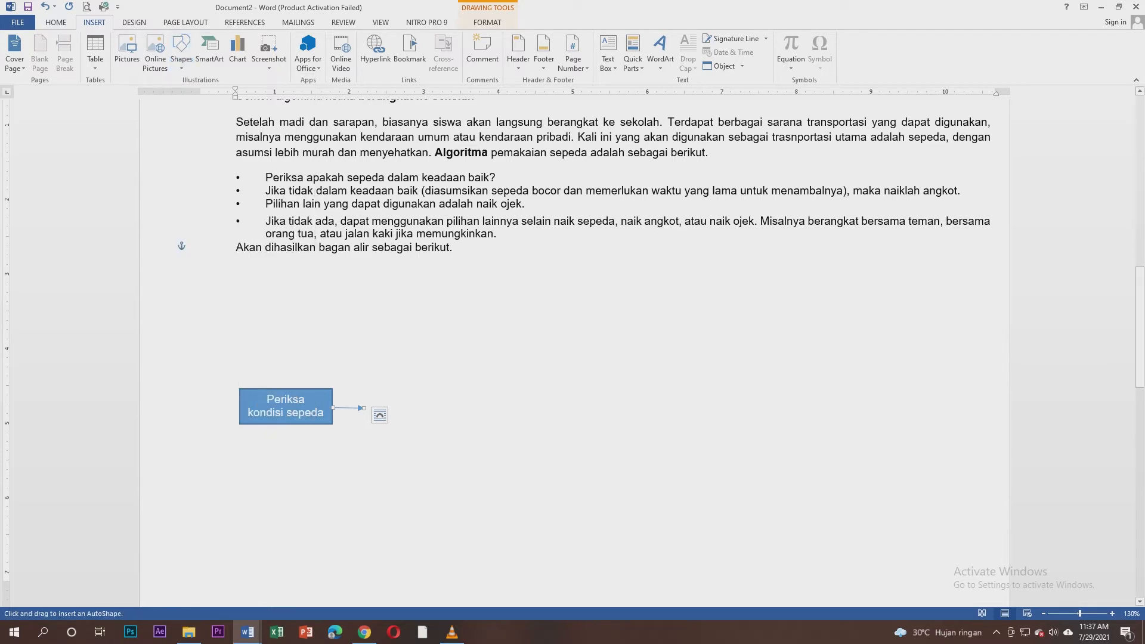
left_click_drag(363, 409, 456, 356)
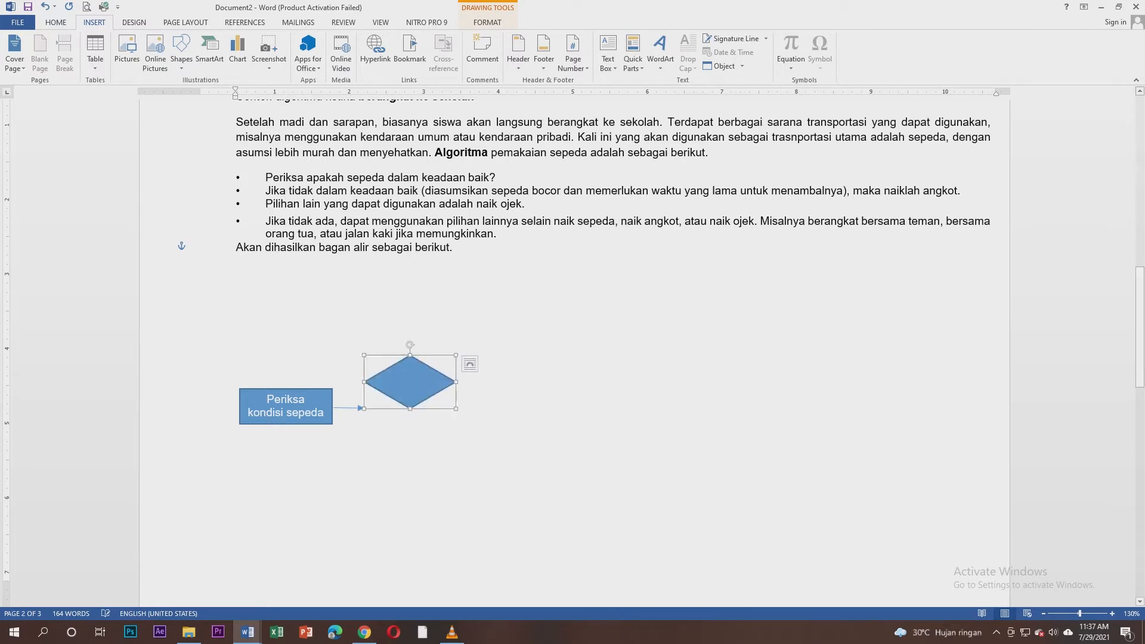
key("Down")
key("Down")
key("Down")
key("Down")
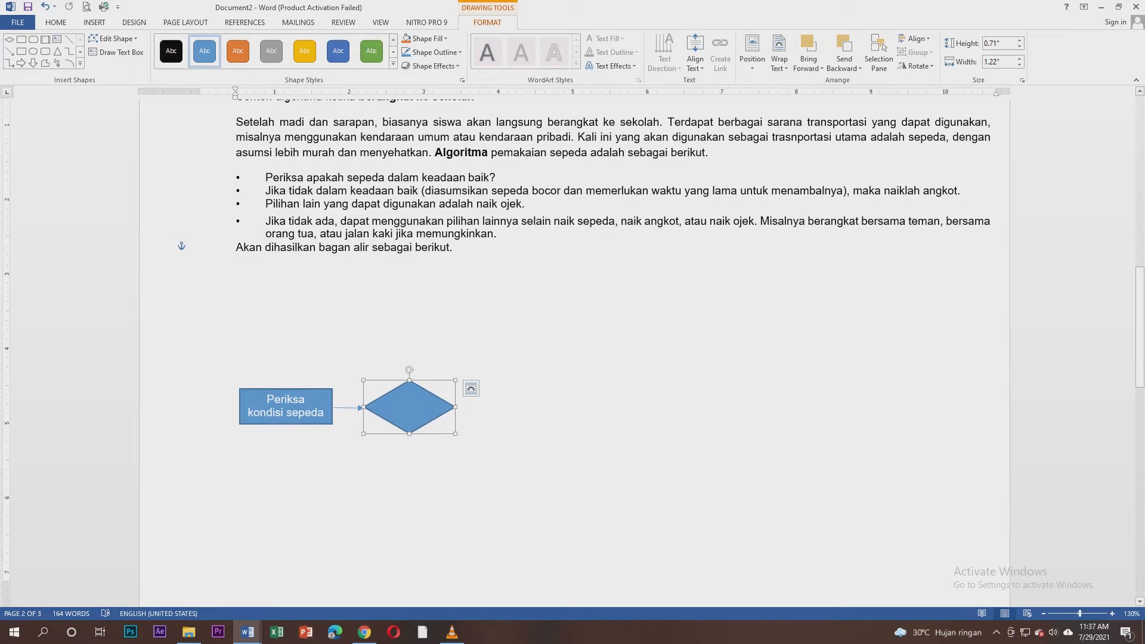
Label the Decision diamond "Kondisi baik" and enlarge it to about 1.44 in wide and 0.9 in high, centred on the arrow.
type("K")
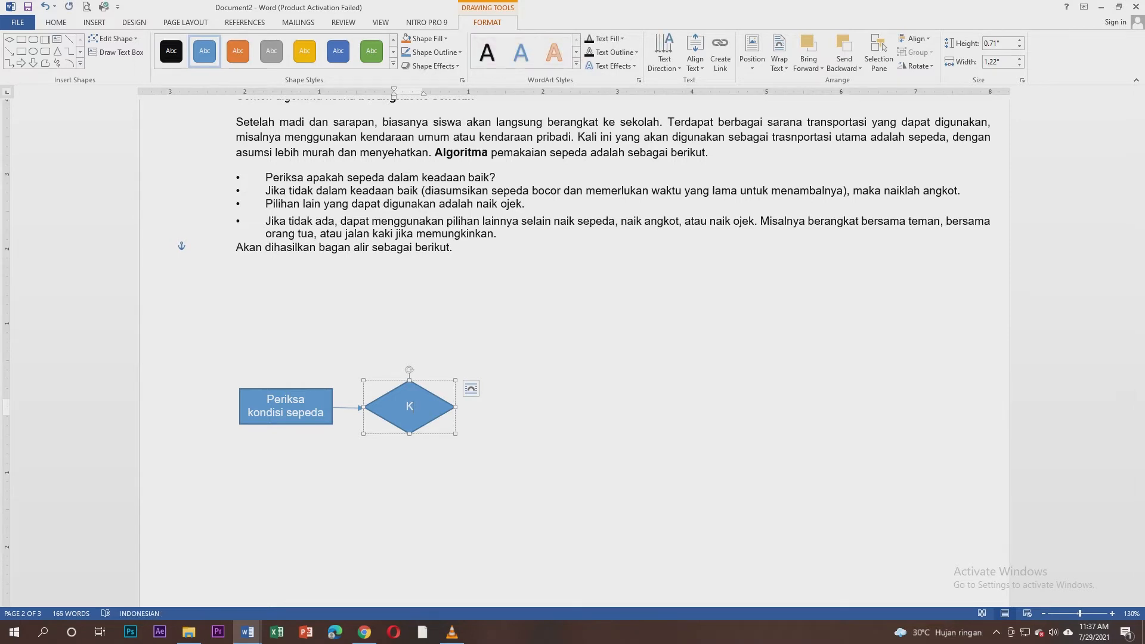
type("ondisi baik")
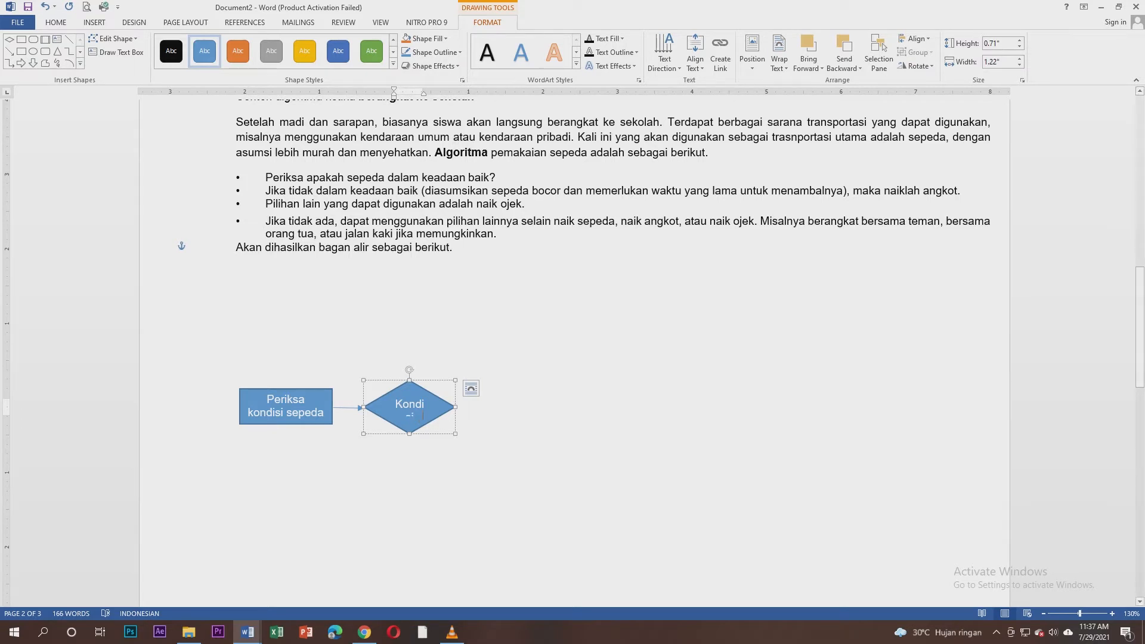
left_click_drag(409, 433, 409, 448)
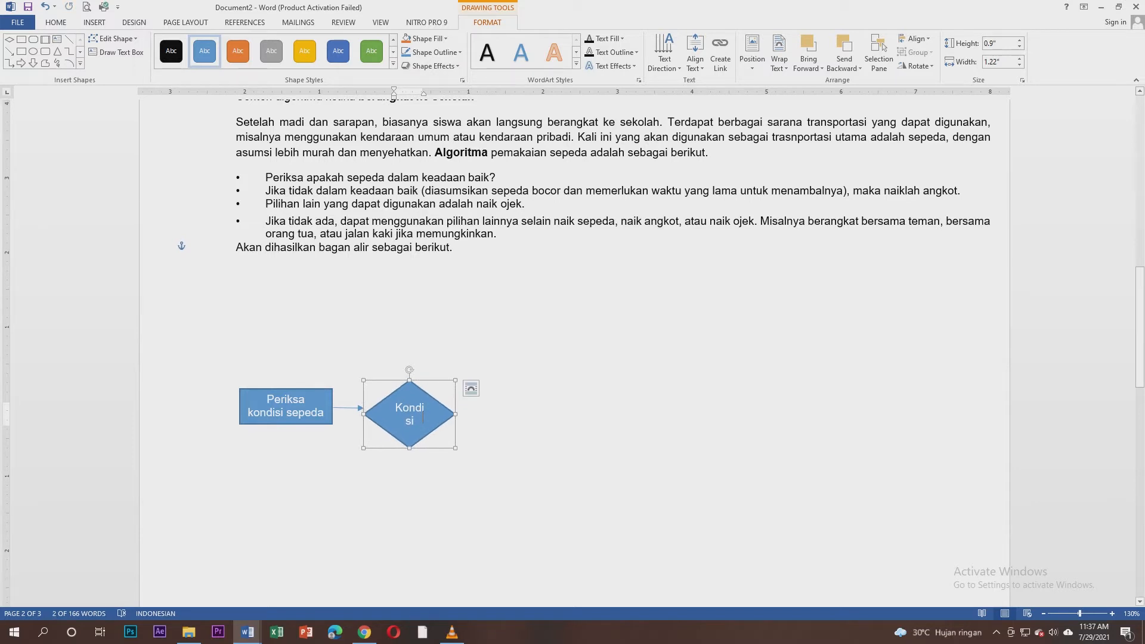
left_click_drag(455, 414, 472, 414)
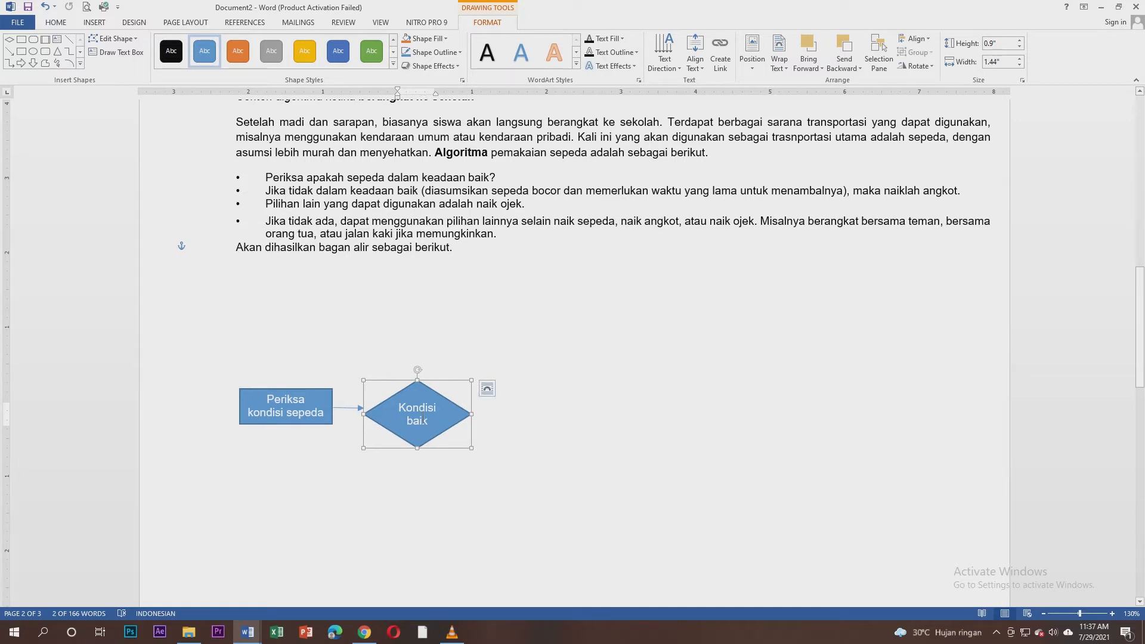
left_click_drag(417, 448, 418, 437)
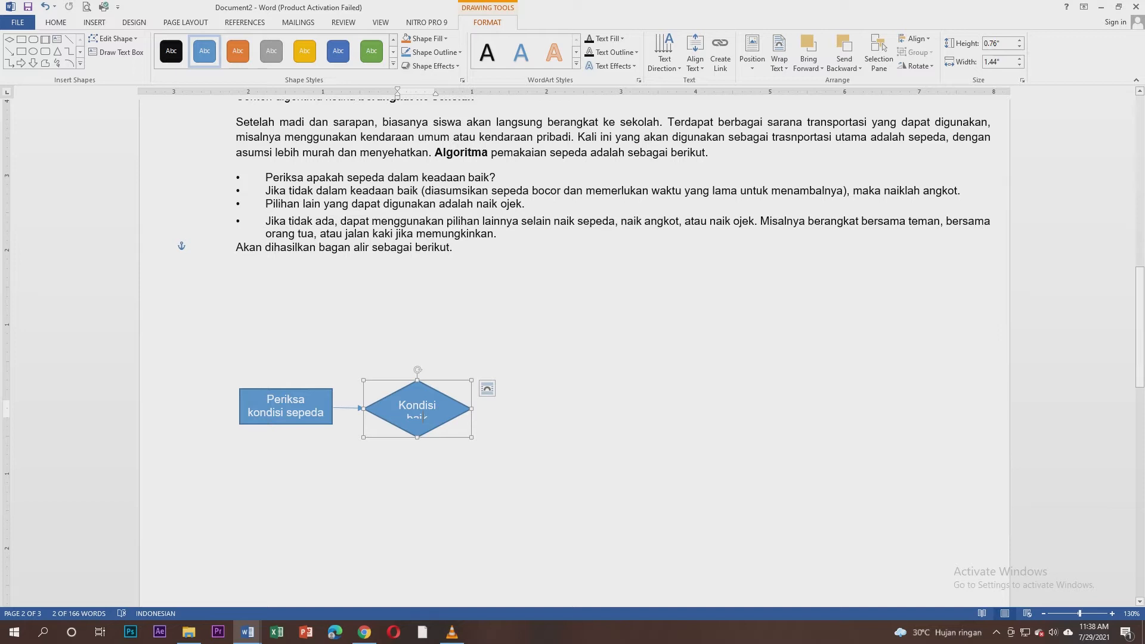
mouse_move(417, 437)
left_mouse_down()
mouse_move(418, 447)
mouse_move(423, 415)
left_mouse_up()
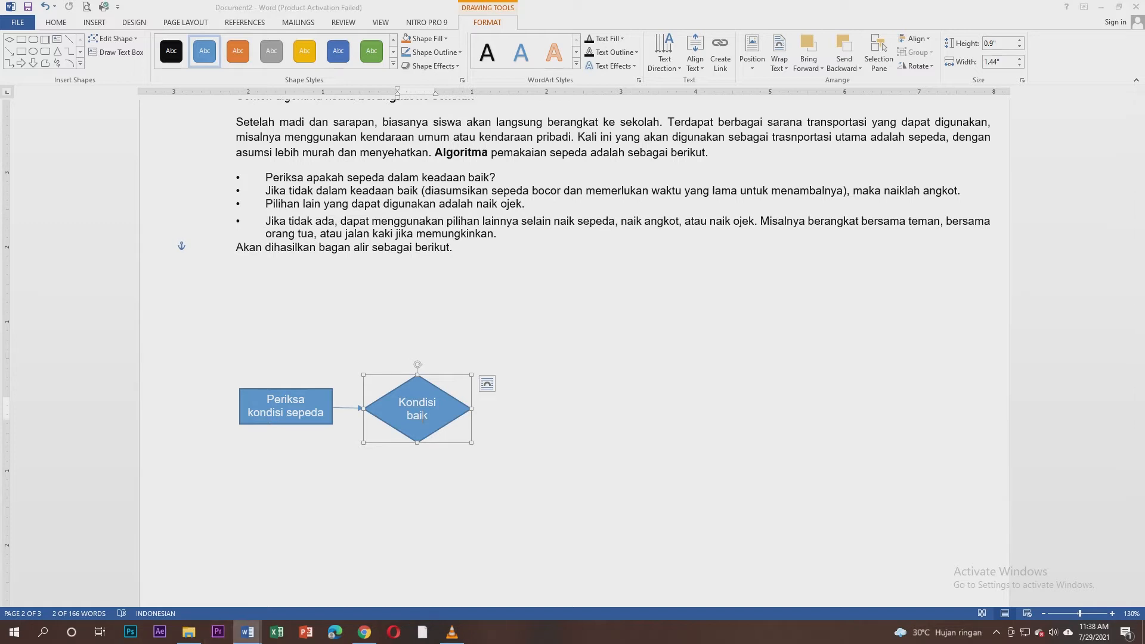
Check the Ya and Tidak outcomes of the Decision symbol in Document1's symbol table, and return to Document2.
mouse_move(248, 632)
left_click(182, 575)
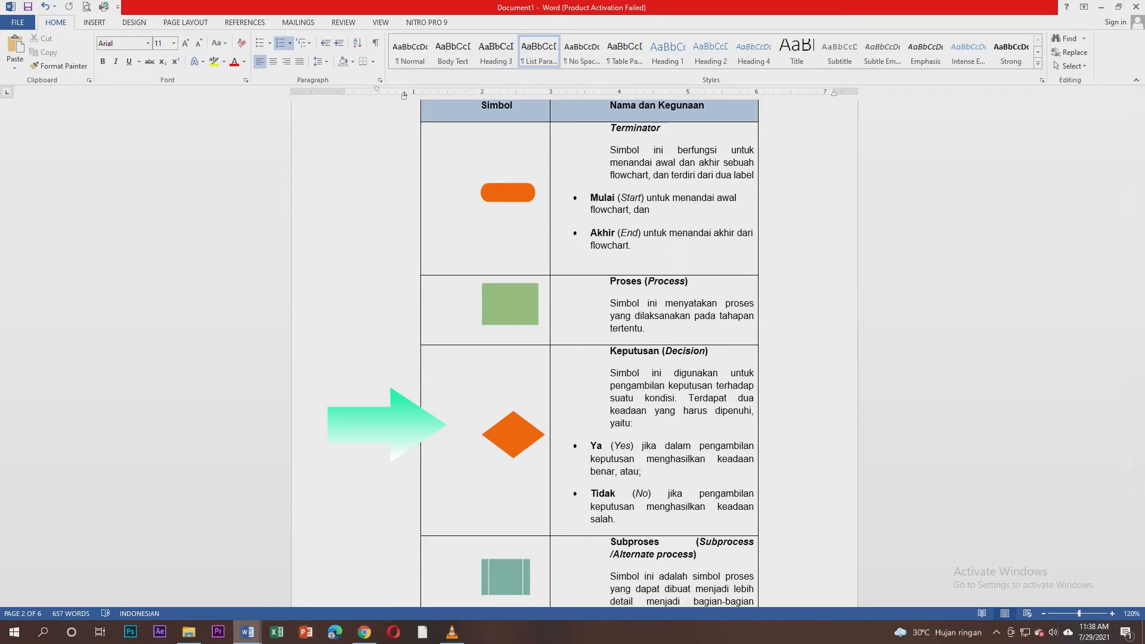
mouse_move(247, 632)
left_click(313, 576)
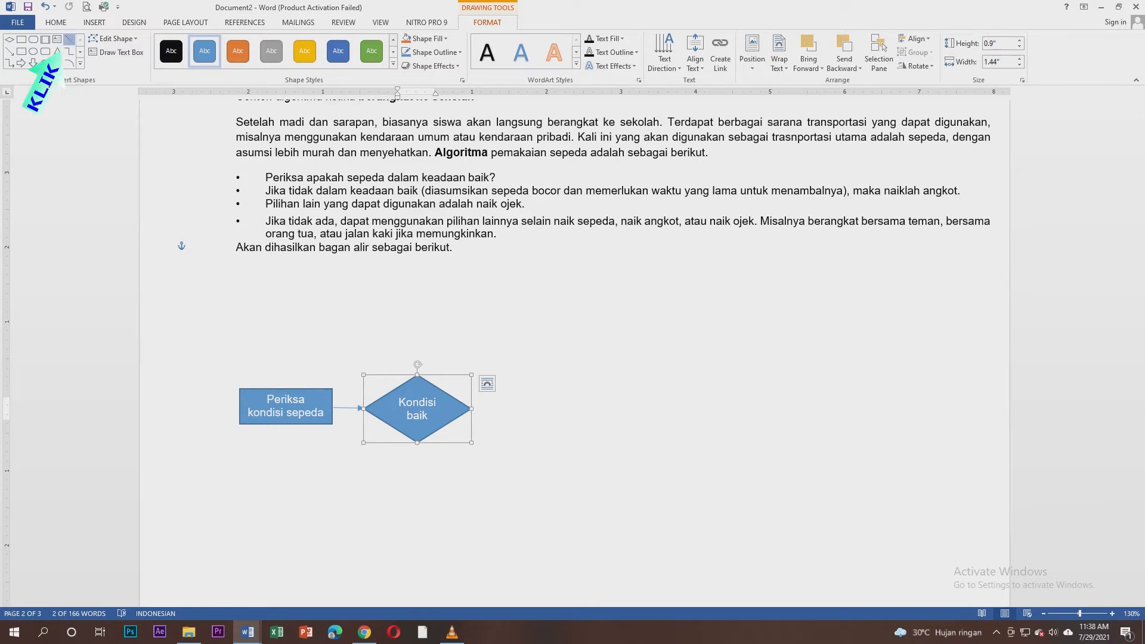
Draw an arrow about 0.45 in long straight up from the top corner of the "Kondisi baik" diamond.
left_click(69, 40)
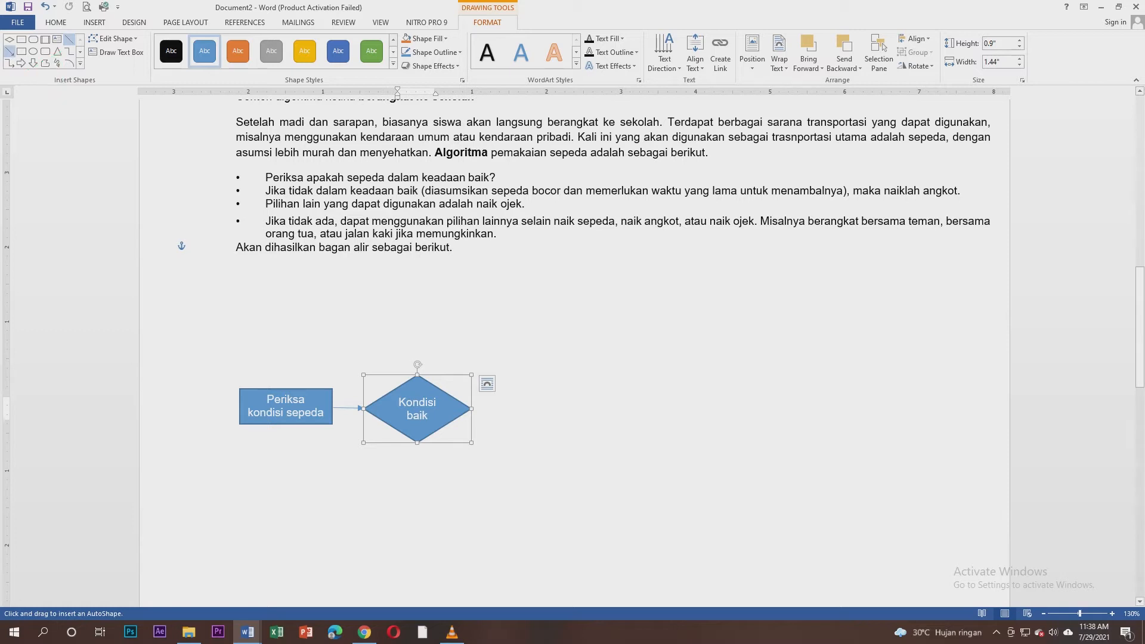
key("Escape")
left_click_drag(416, 350, 417, 342)
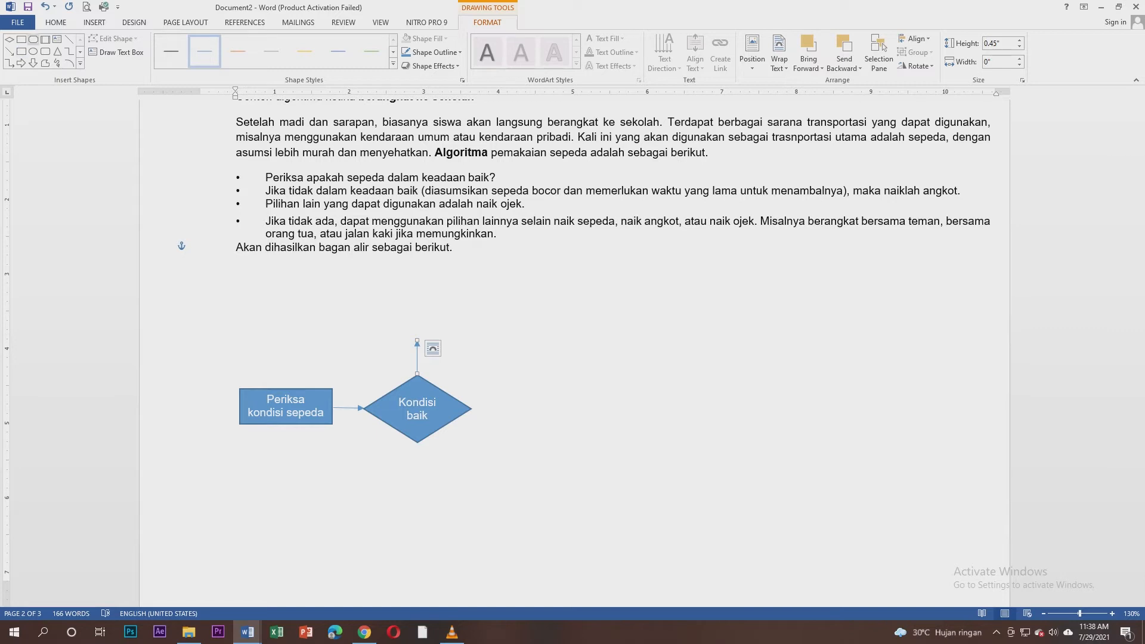
Draw a process rectangle about 0.93 by 0.4 in at the upward arrow's tip and label it "Berangkat".
left_click(21, 40)
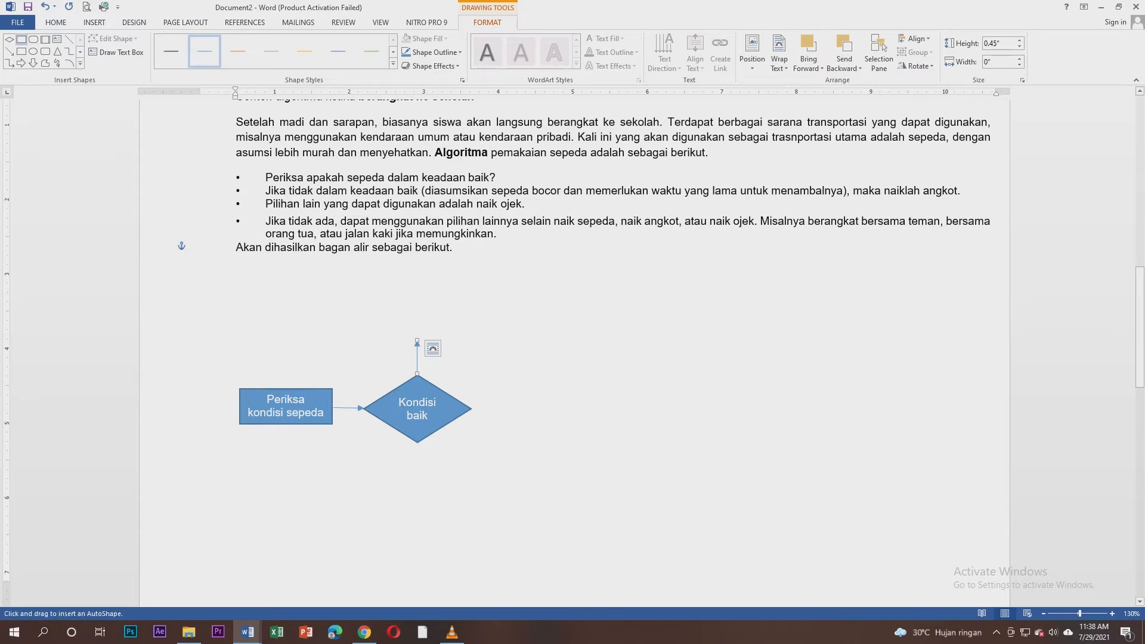
mouse_move(382, 311)
left_mouse_down()
mouse_move(428, 342)
mouse_move(452, 342)
left_mouse_up()
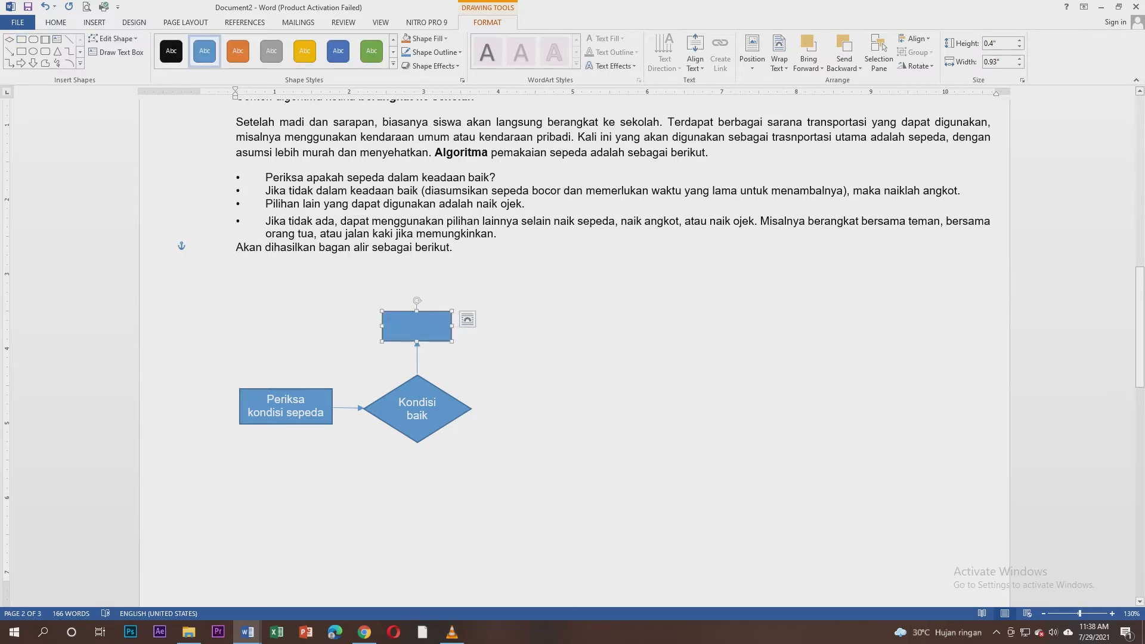
type("Bera")
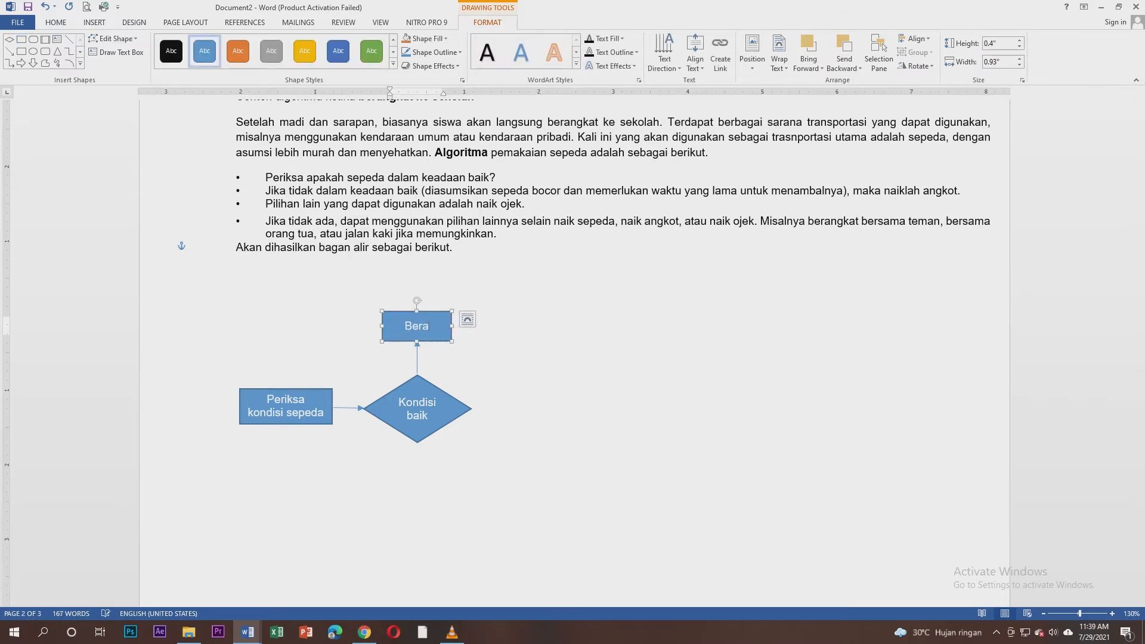
type("ngkat")
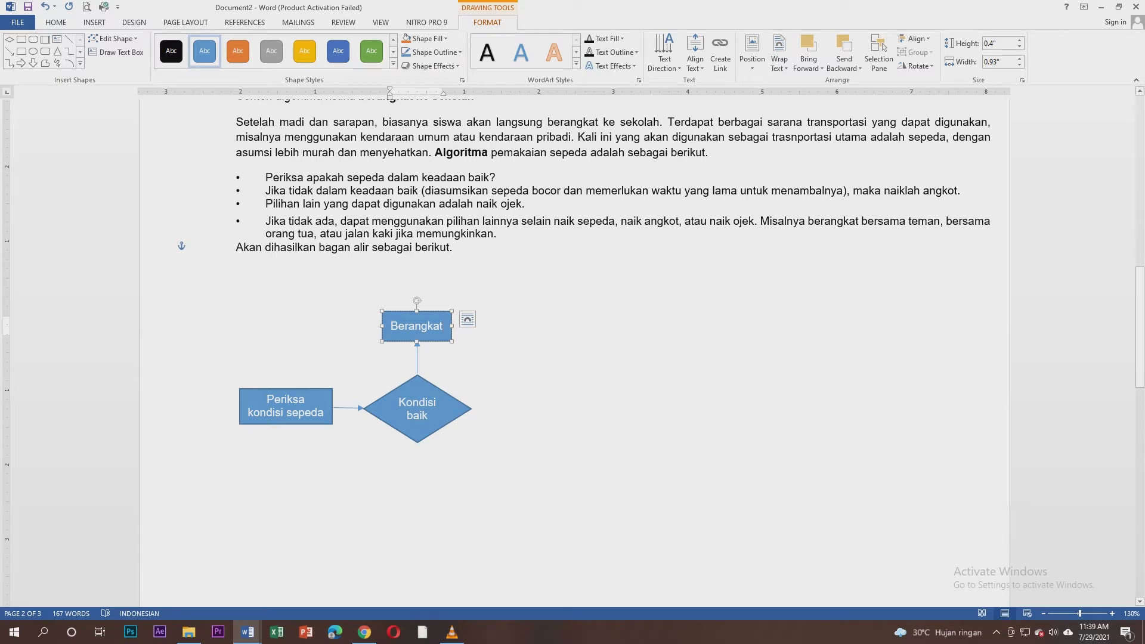
Insert a plain black WordArt reading "ya" at the end of the line "Akan dihasilkan bagan alir sebagai berikut.".
left_click(435, 247)
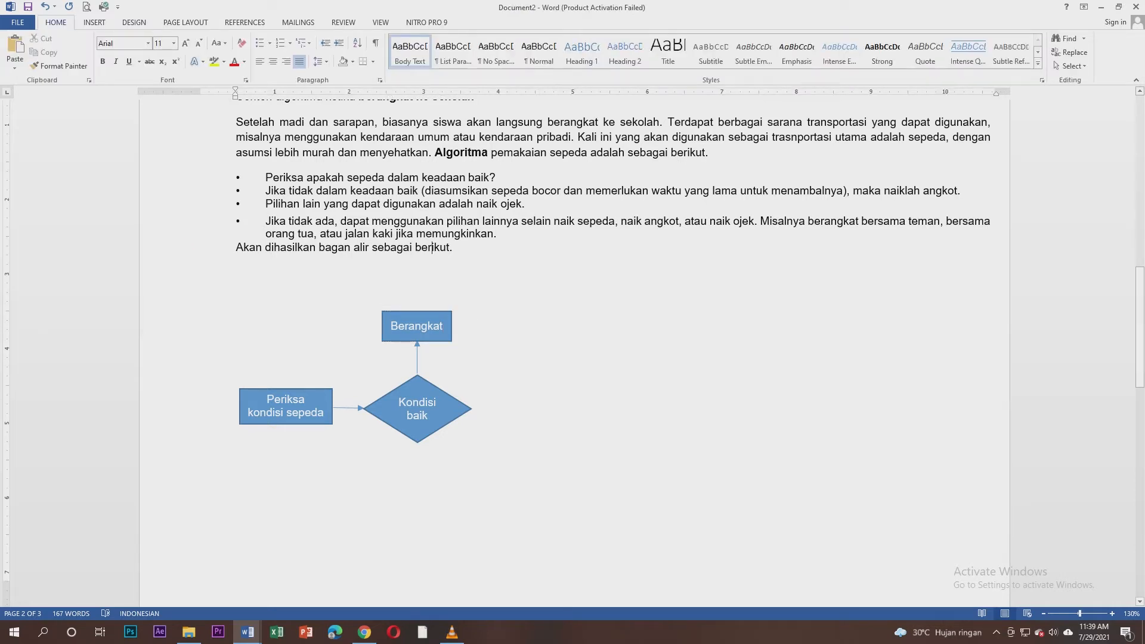
type("y")
key("BackSpace")
key("Right")
key("Right")
key("Right")
key("Left")
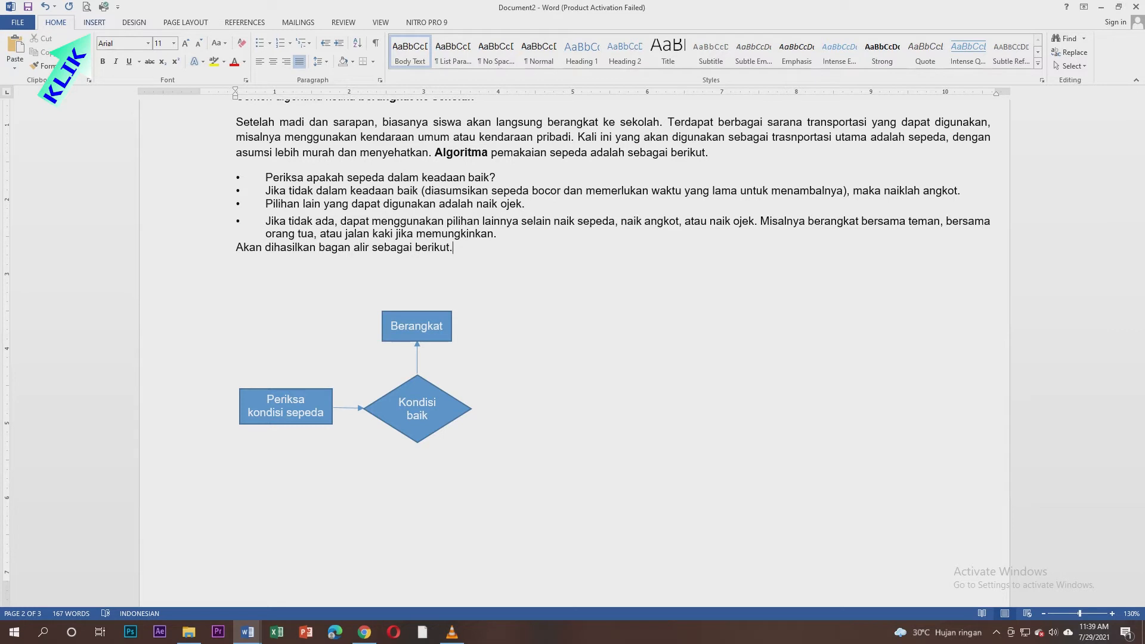
left_click(94, 22)
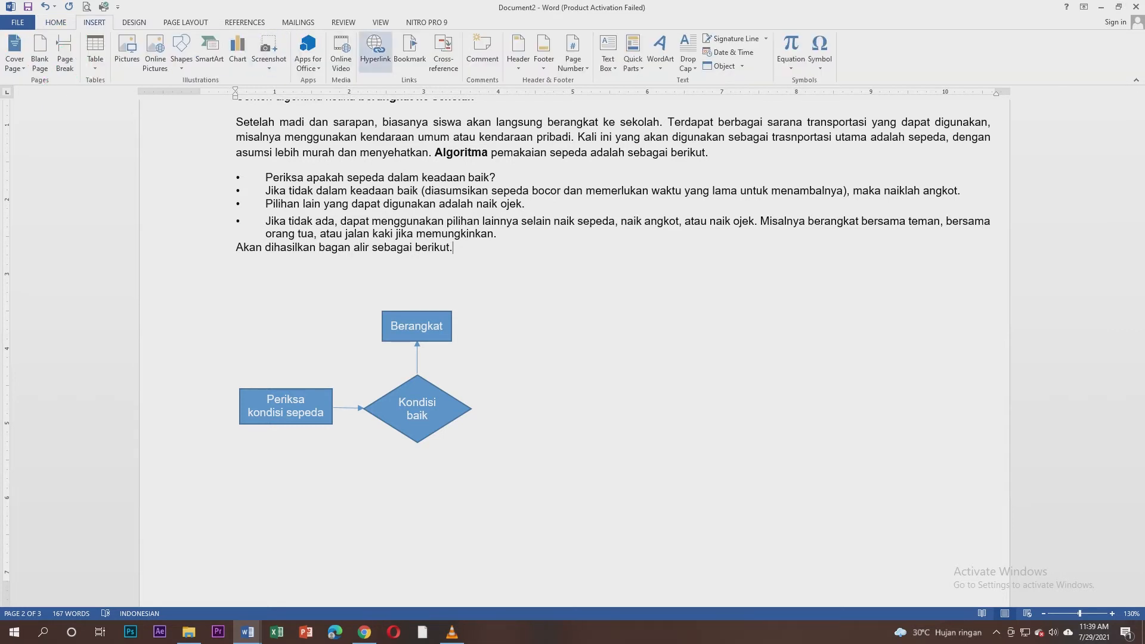
left_click(659, 51)
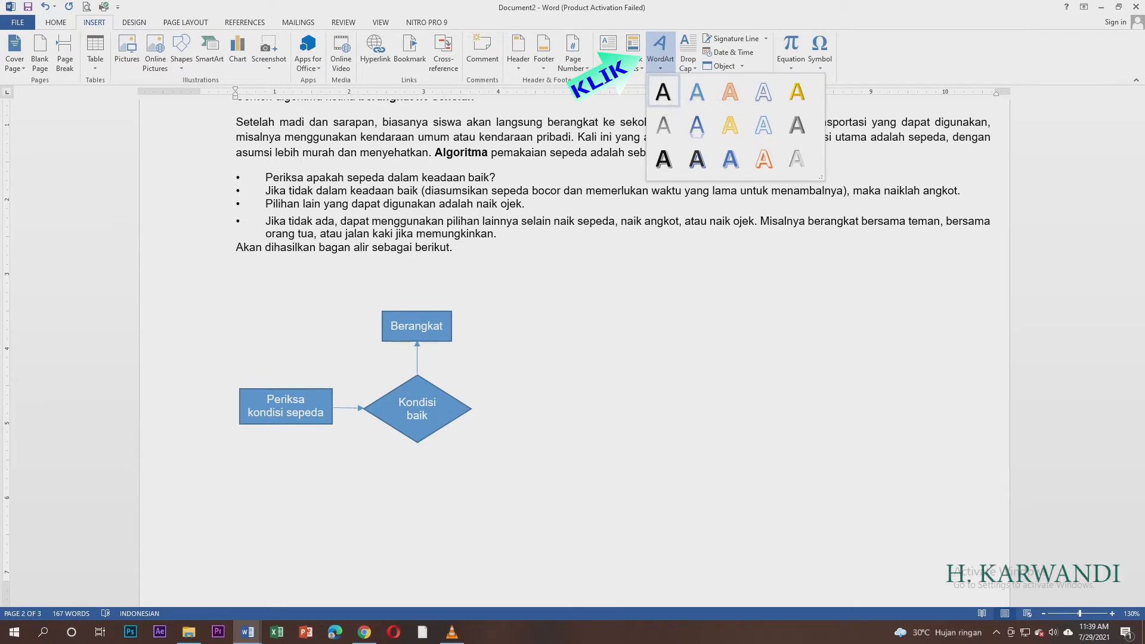
left_click(663, 93)
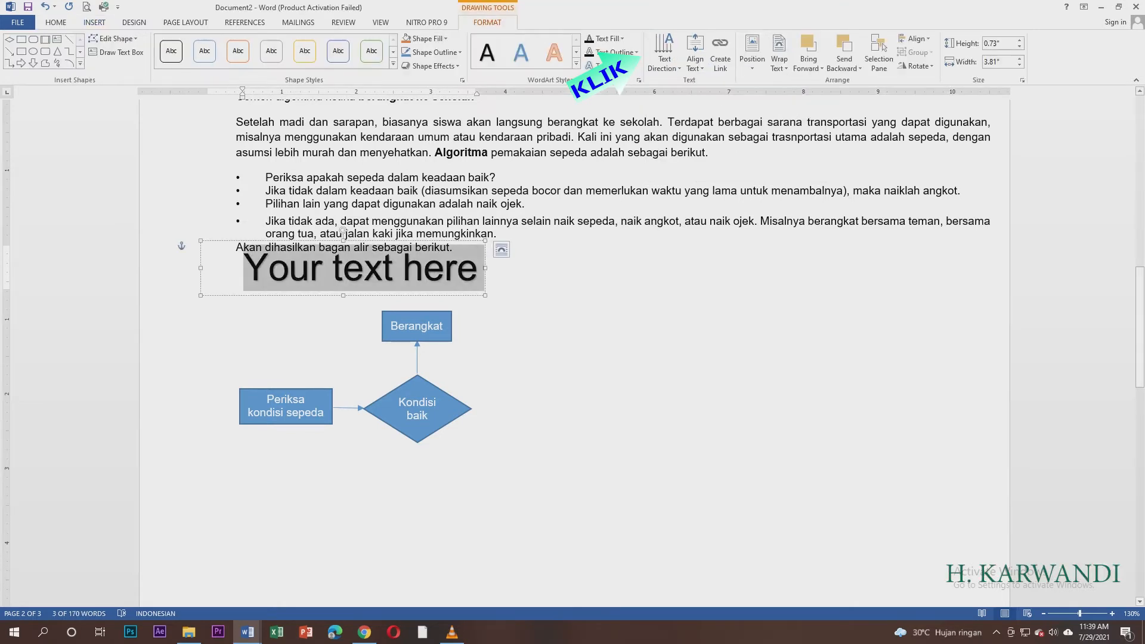
type("y")
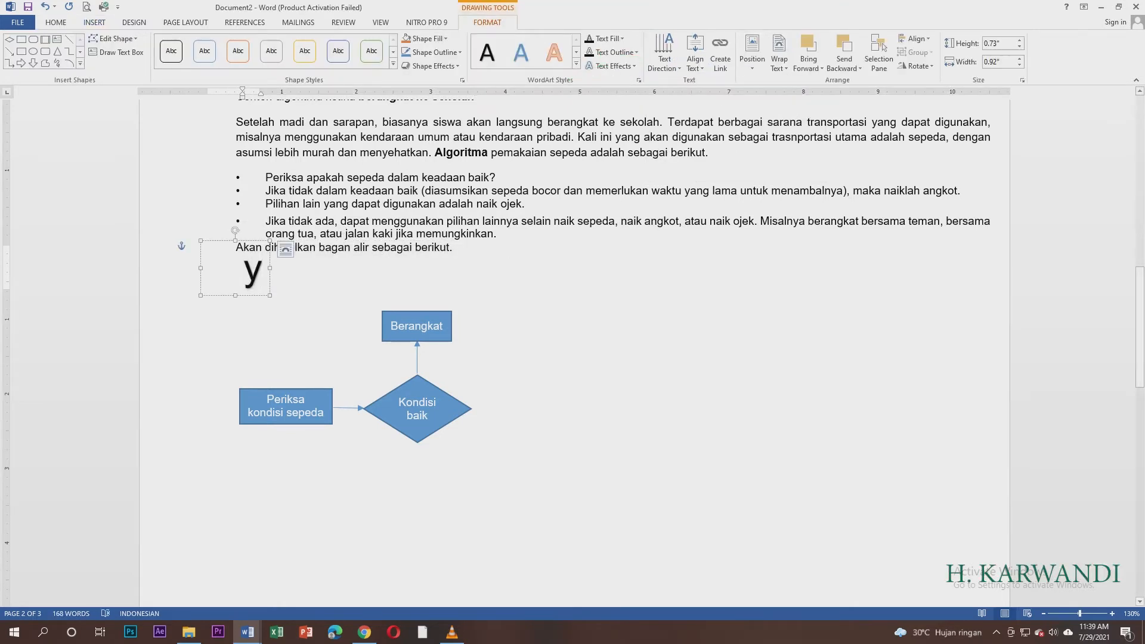
key("BackSpace")
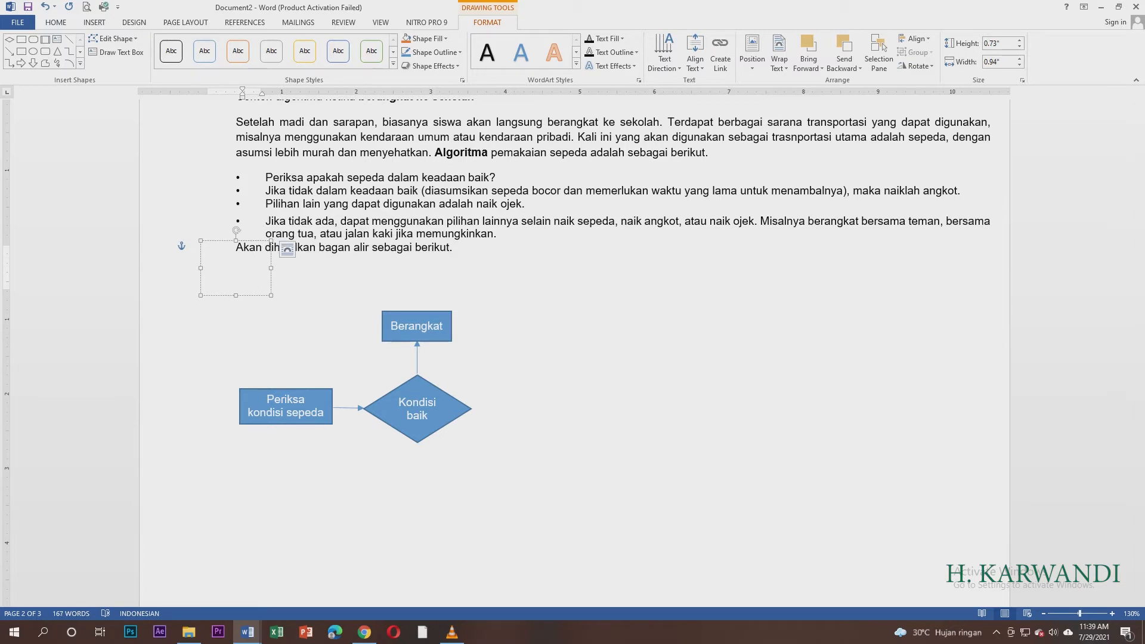
type("ya")
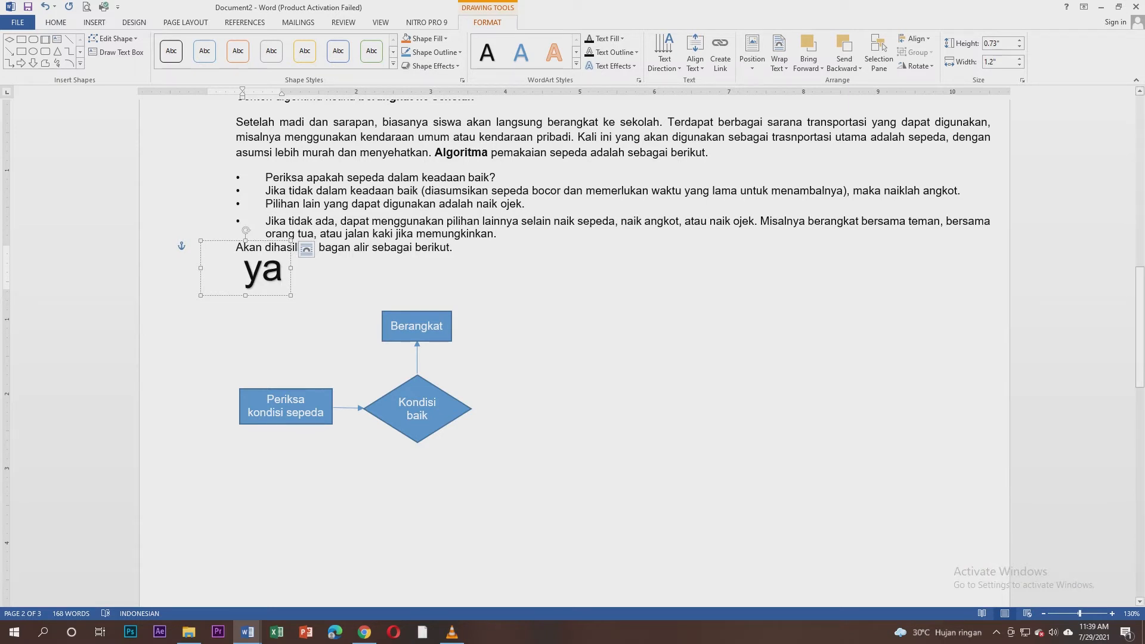
Shrink the "ya" WordArt to a box about 1.1 by 0.45 in and place its text just right of the upward arrow.
left_click(292, 246)
left_click_drag(293, 247, 282, 248)
left_click(263, 268)
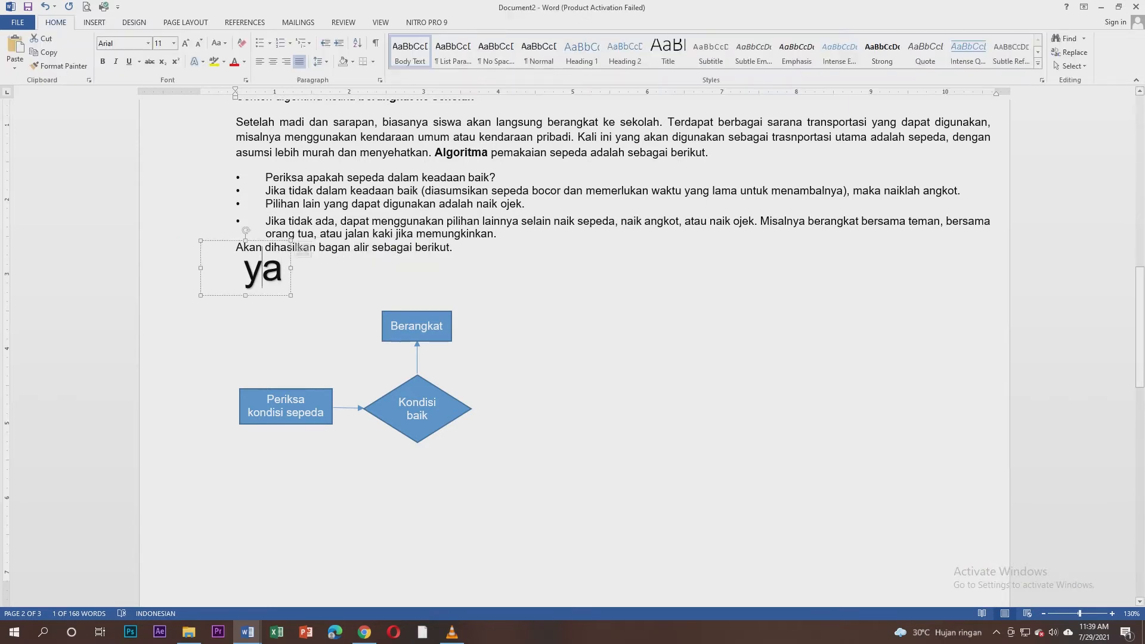
left_click_drag(291, 296, 247, 276)
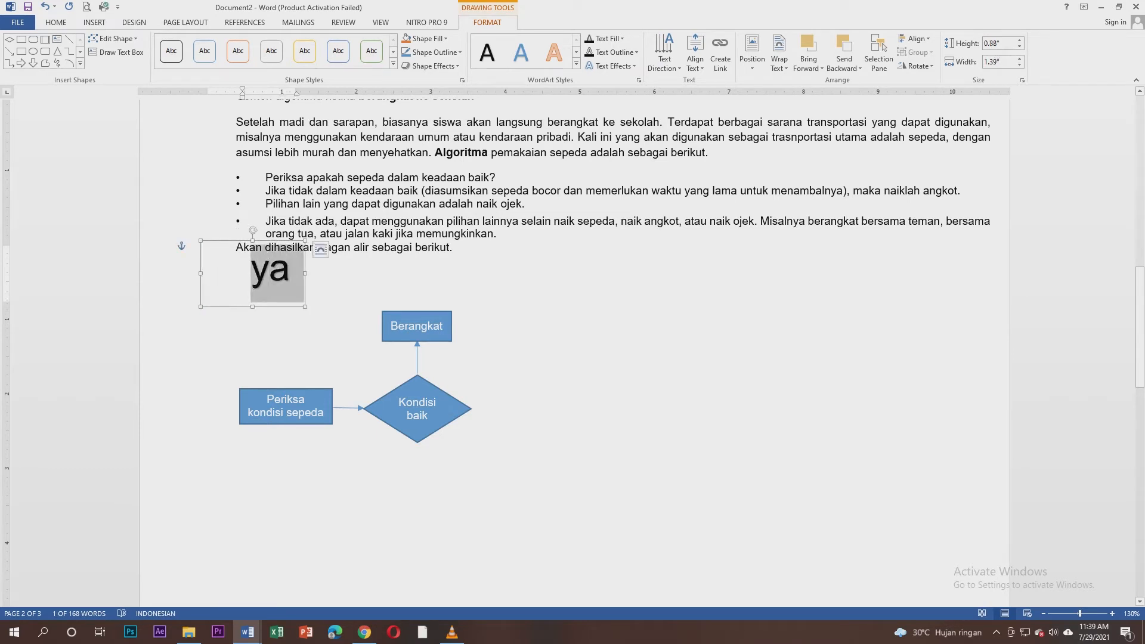
left_click(347, 238)
left_click(346, 237)
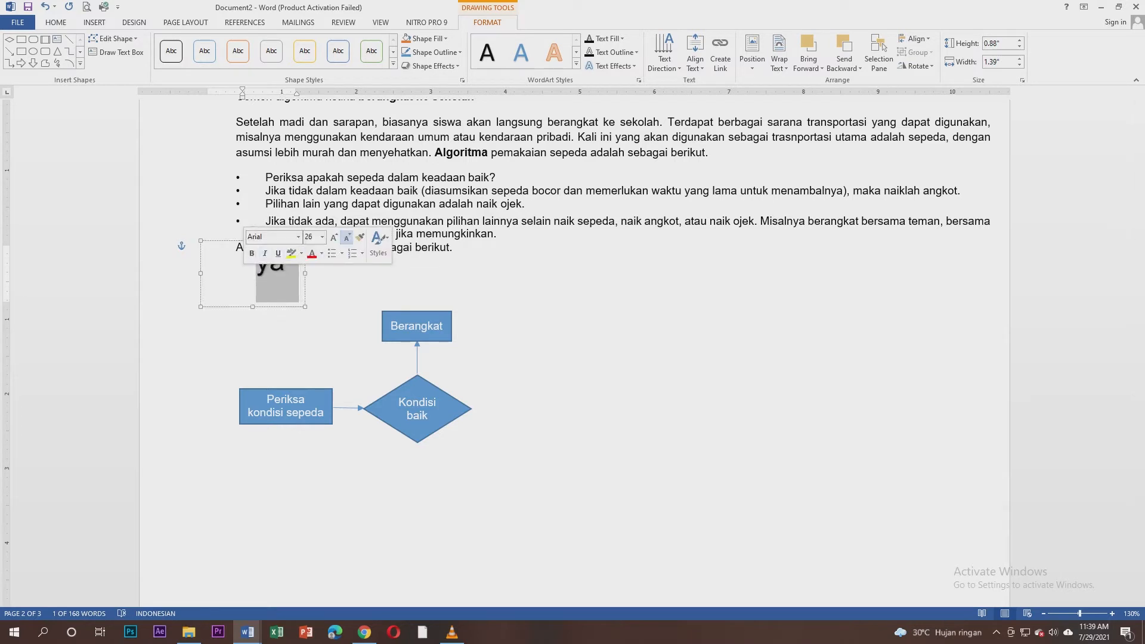
left_click(347, 237)
left_click(347, 237)
left_click(347, 237)
left_click_drag(306, 307, 416, 330)
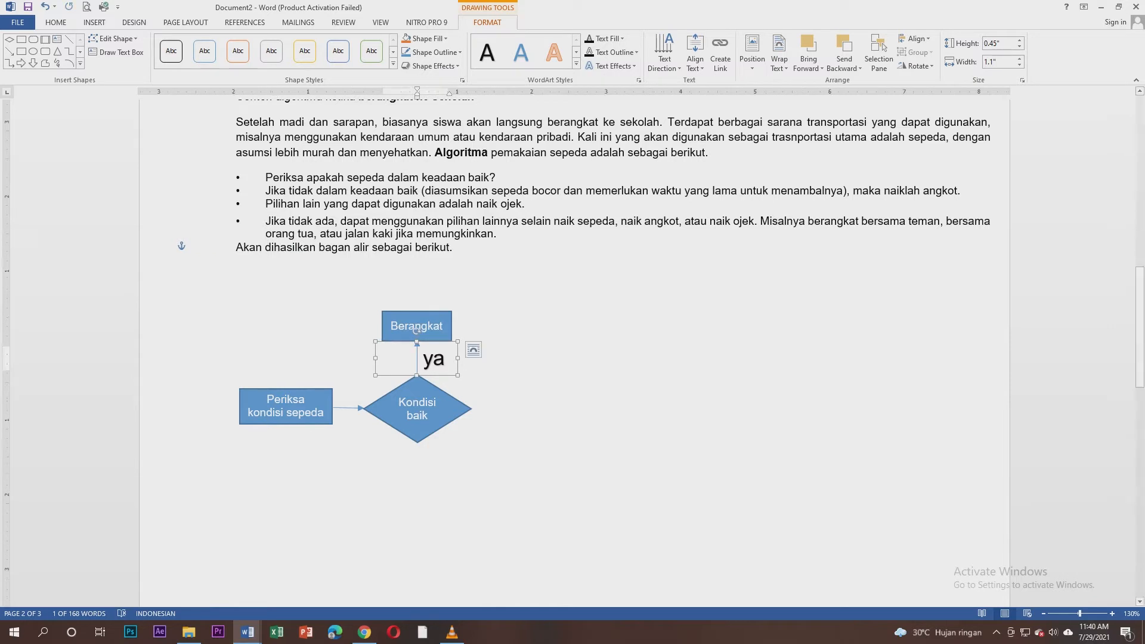
left_click(404, 246)
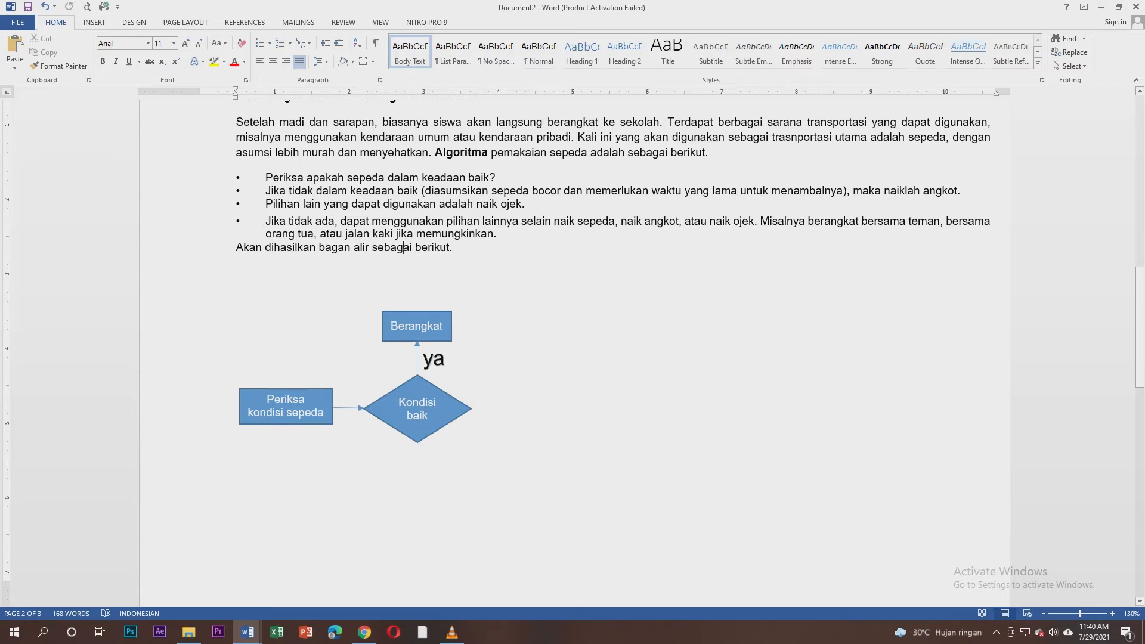
Widen the "Kondisi baik" diamond to about 1.46 in and draw an arrow about 0.34 in long rightward from its right corner.
left_click(437, 403)
left_click_drag(471, 408, 472, 408)
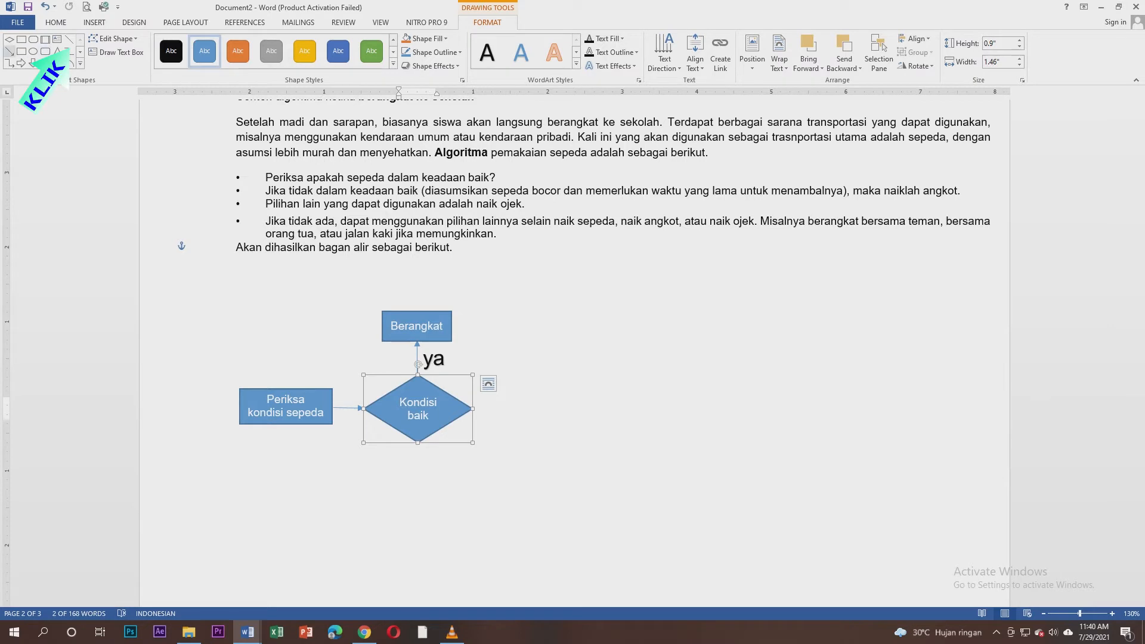
left_click(10, 51)
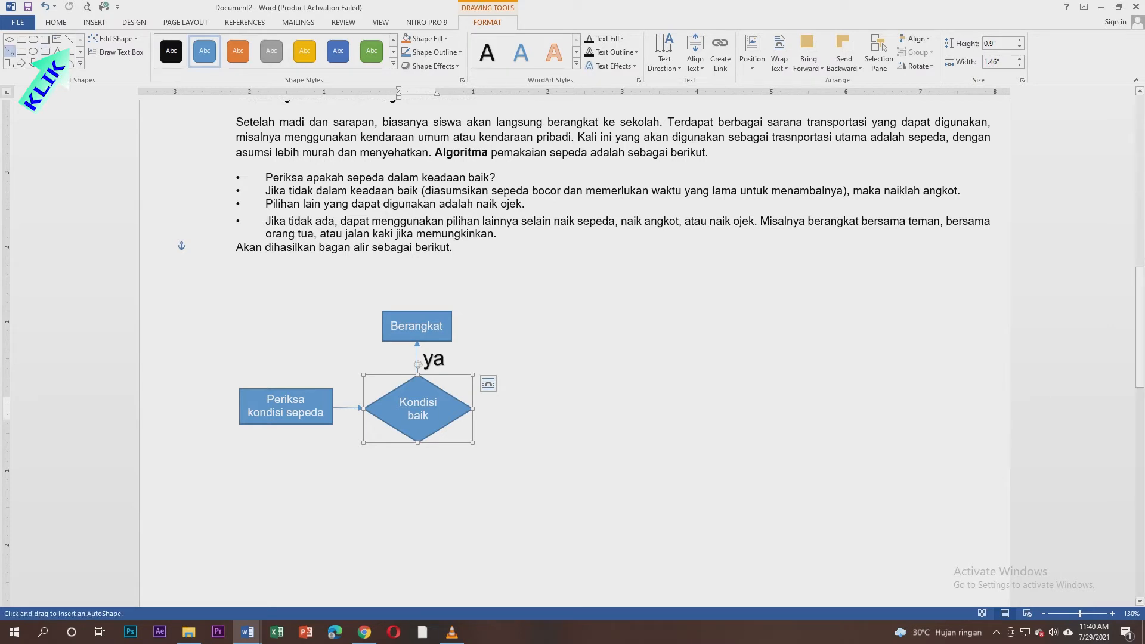
left_click_drag(473, 409, 490, 410)
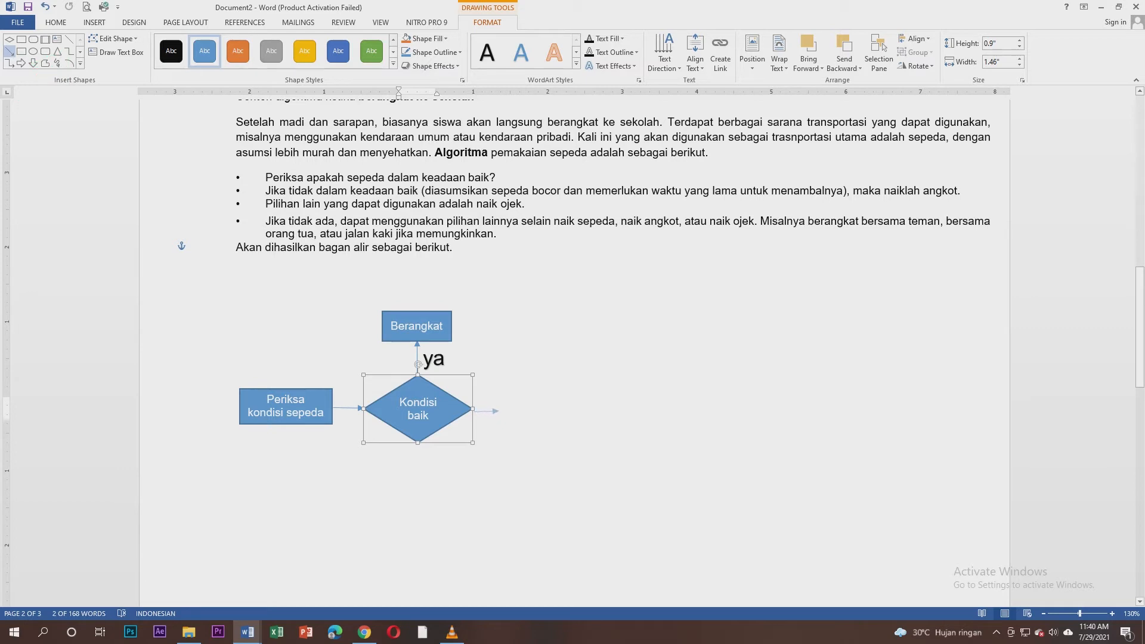
left_click_drag(496, 412, 500, 411)
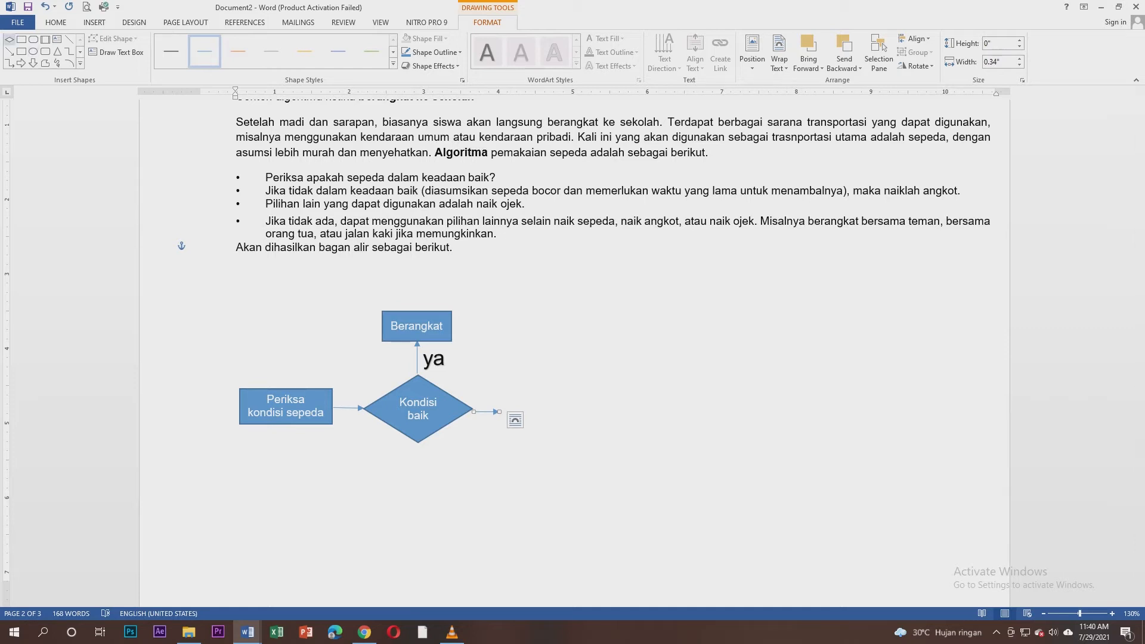
Draw a Decision diamond about 1.4 by 0.86 in and align its left corner with the tip of the new arrow.
left_click(10, 39)
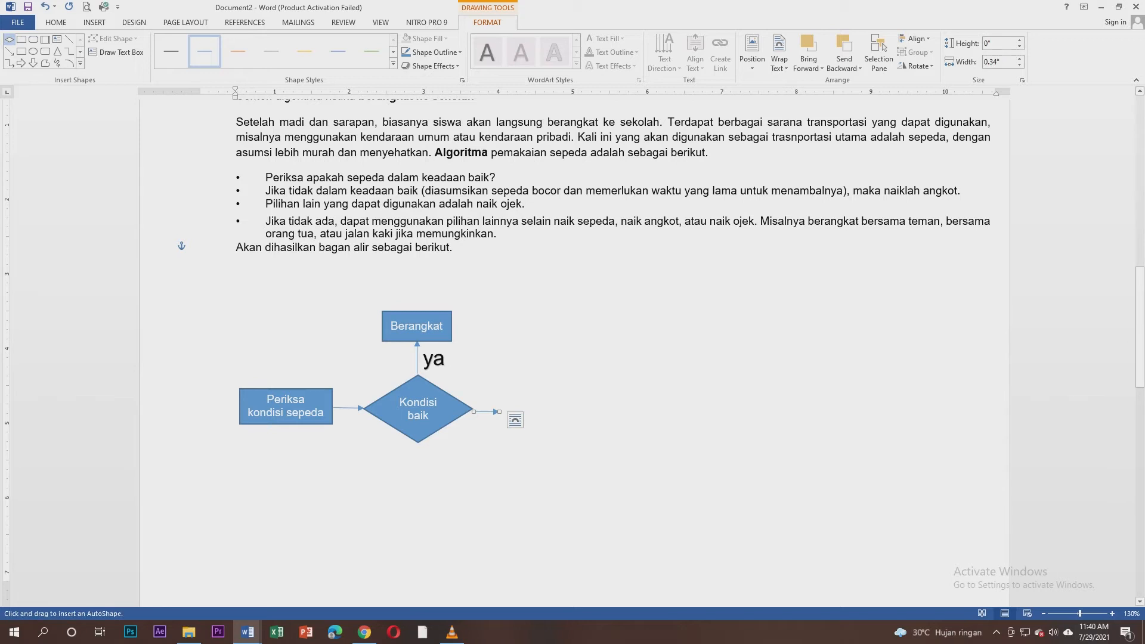
left_click_drag(501, 413, 607, 349)
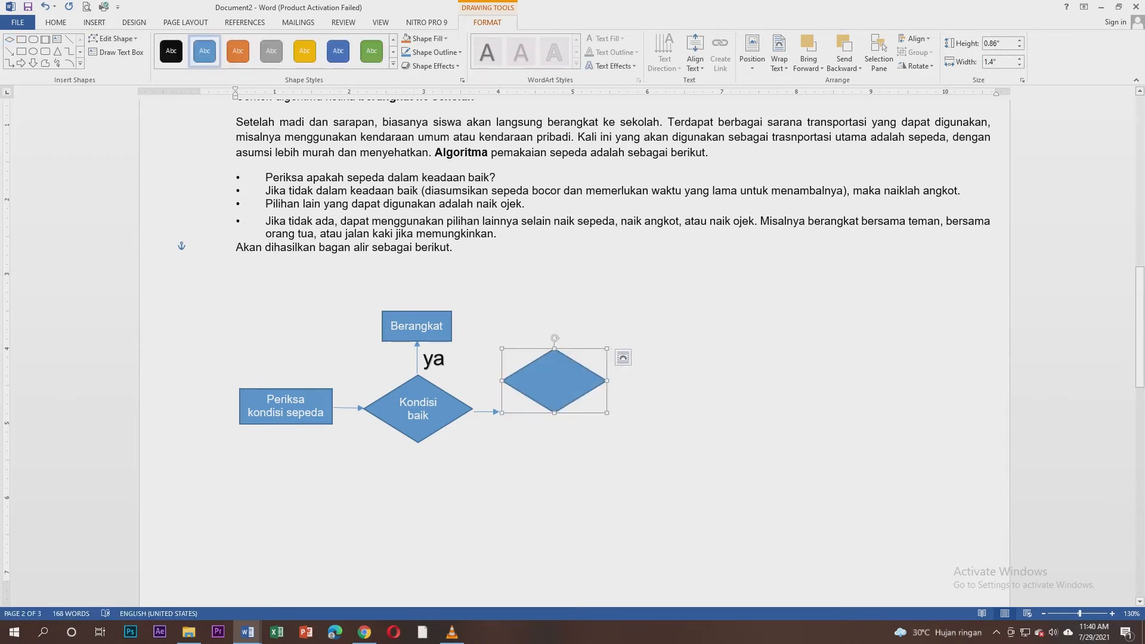
left_click_drag(554, 381, 551, 411)
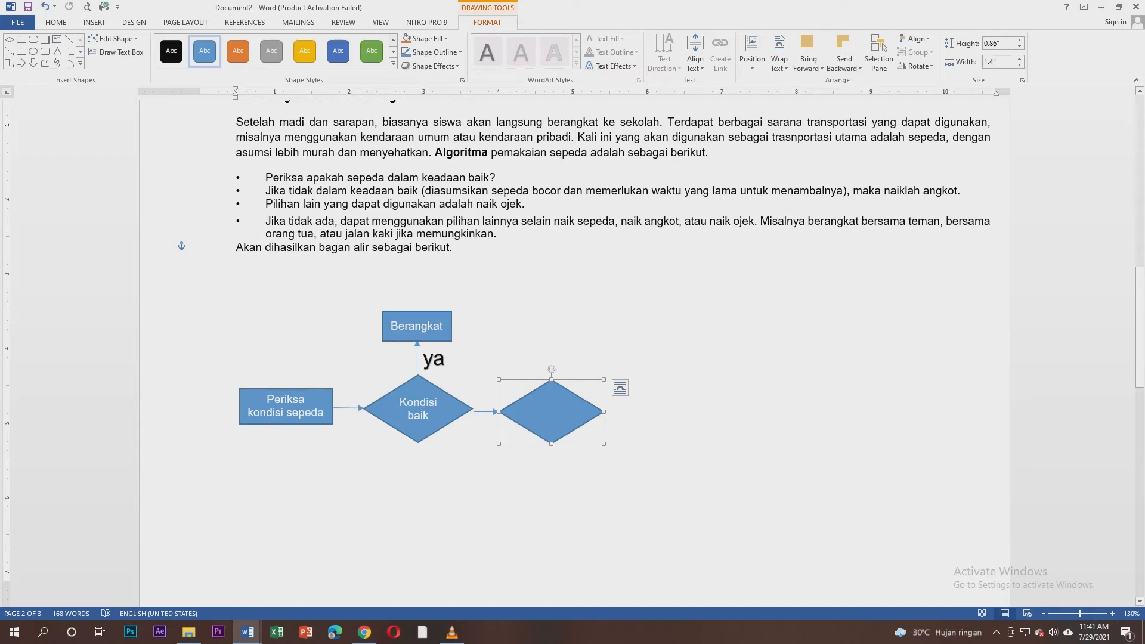
Label the second Decision diamond "Naik angkot".
type("Naik")
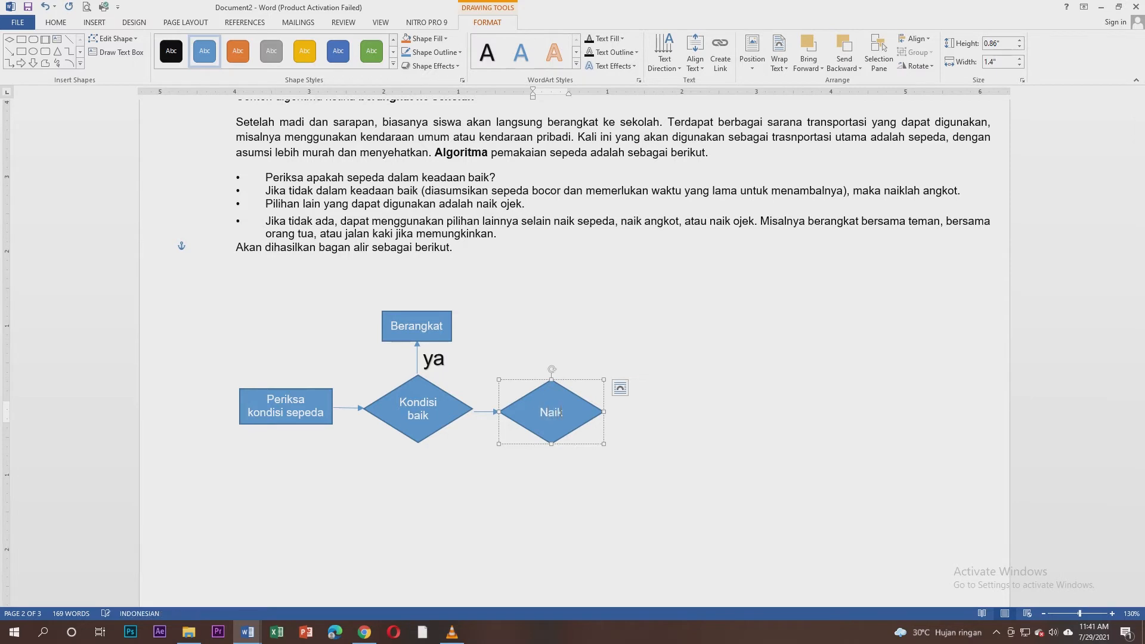
type(" ojek")
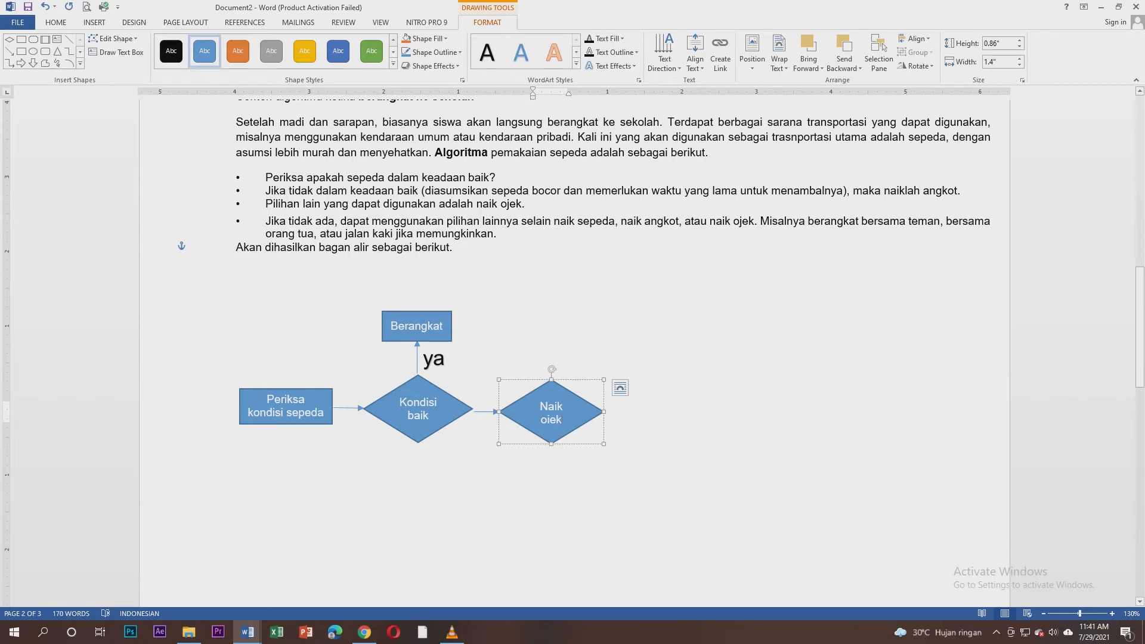
key("BackSpace")
key("BackSpace")
key("BackSpace")
key("BackSpace")
type("a")
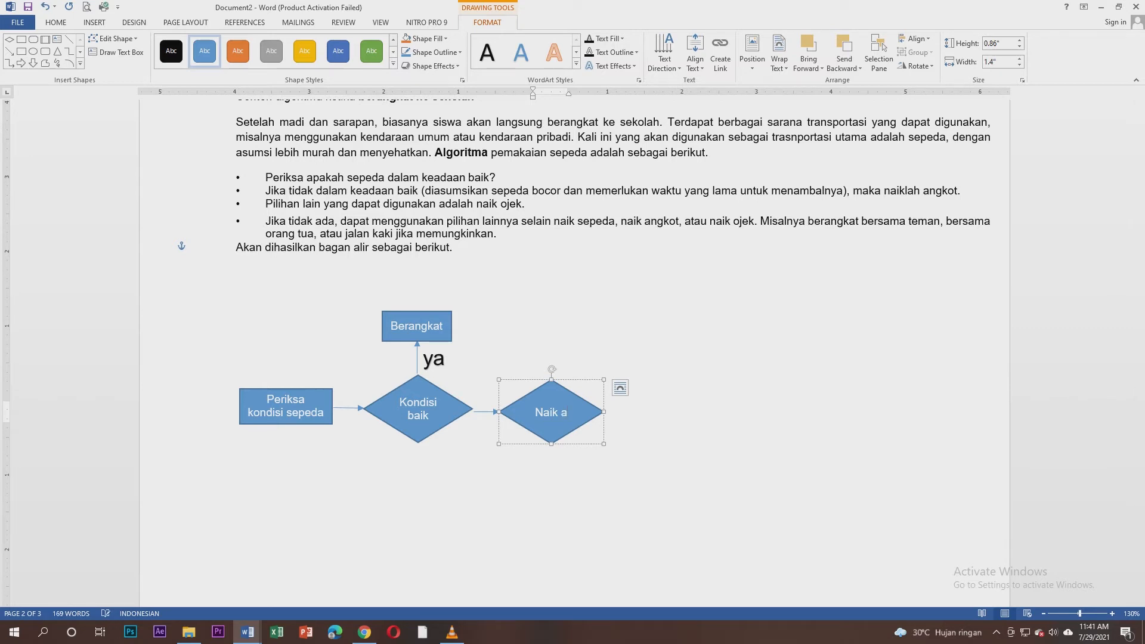
type("ngkot")
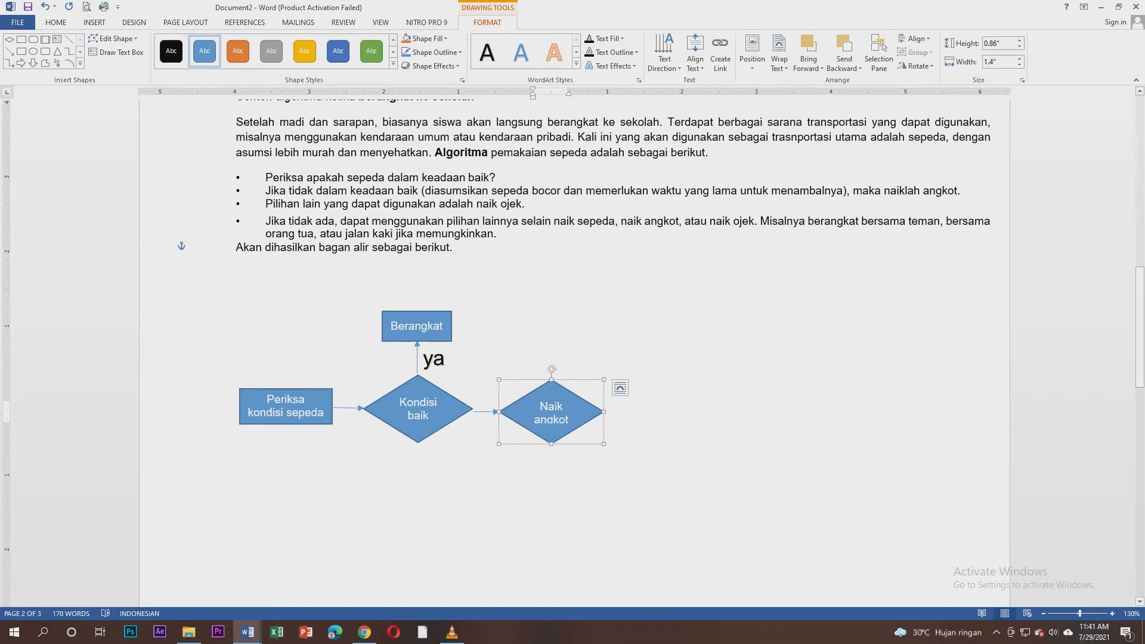
Insert a WordArt in the first, black fill style below the last paragraph with the text "tidak".
left_click(459, 247)
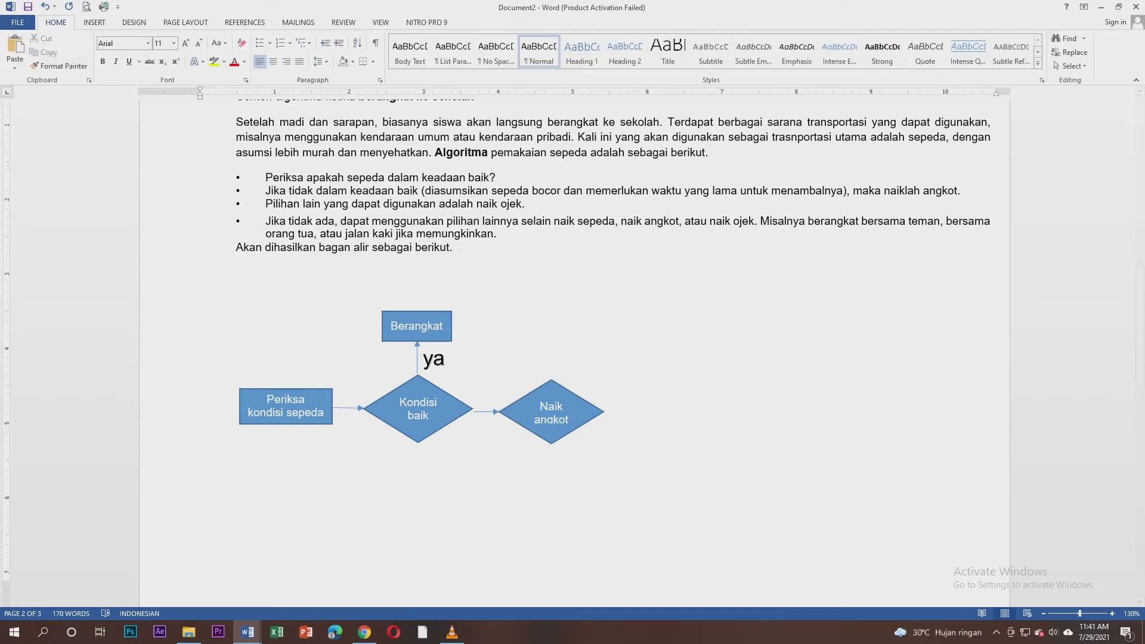
left_click(95, 22)
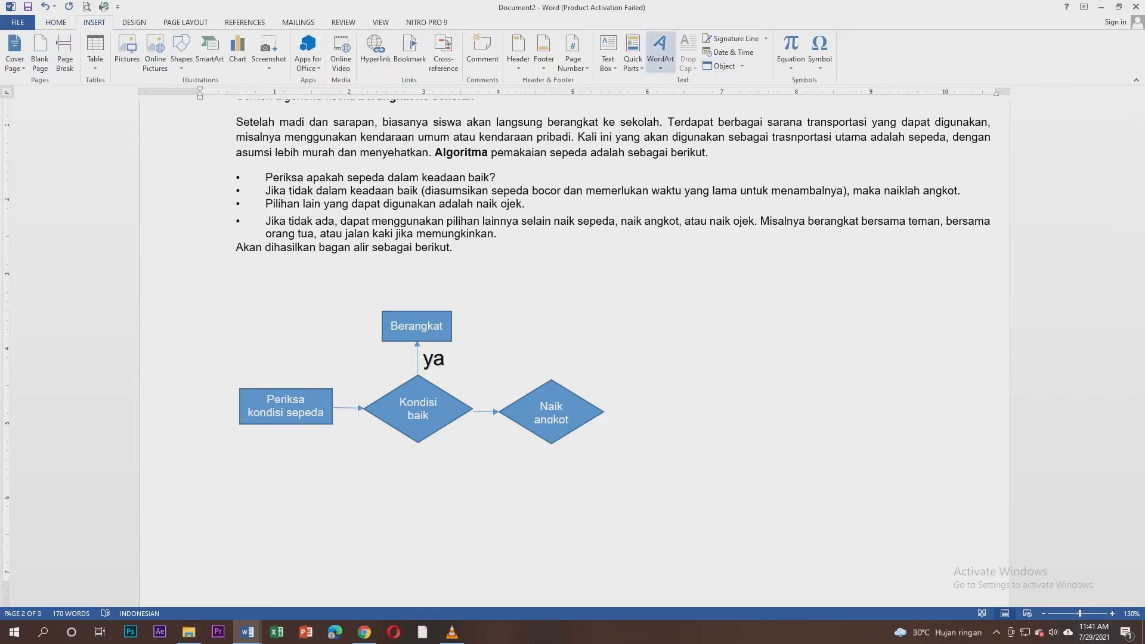
left_click(660, 52)
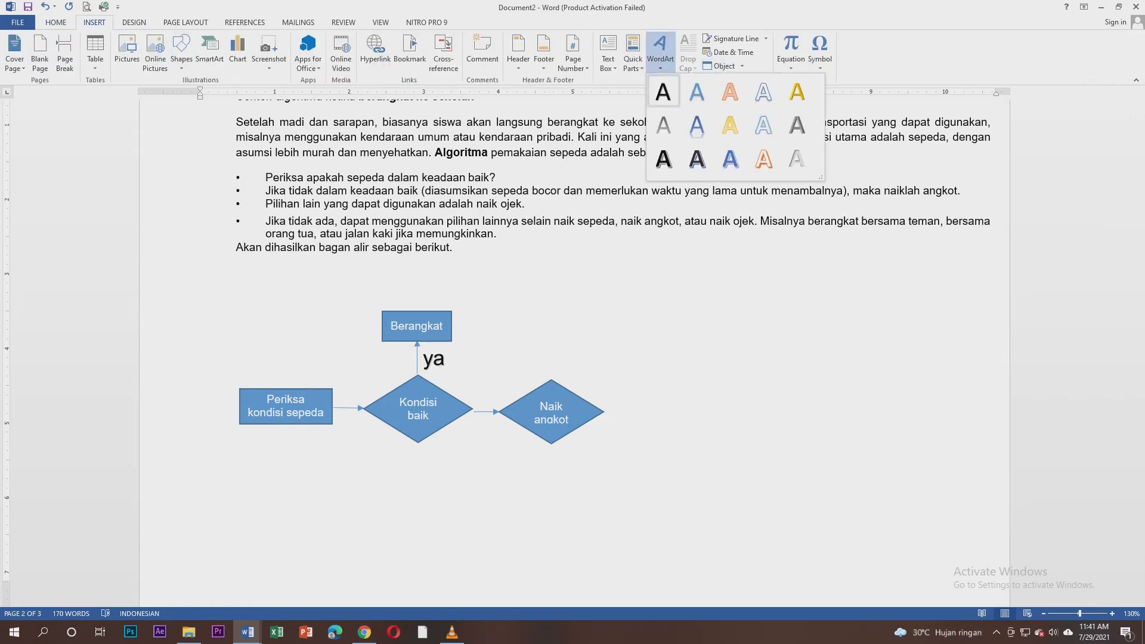
left_click(664, 92)
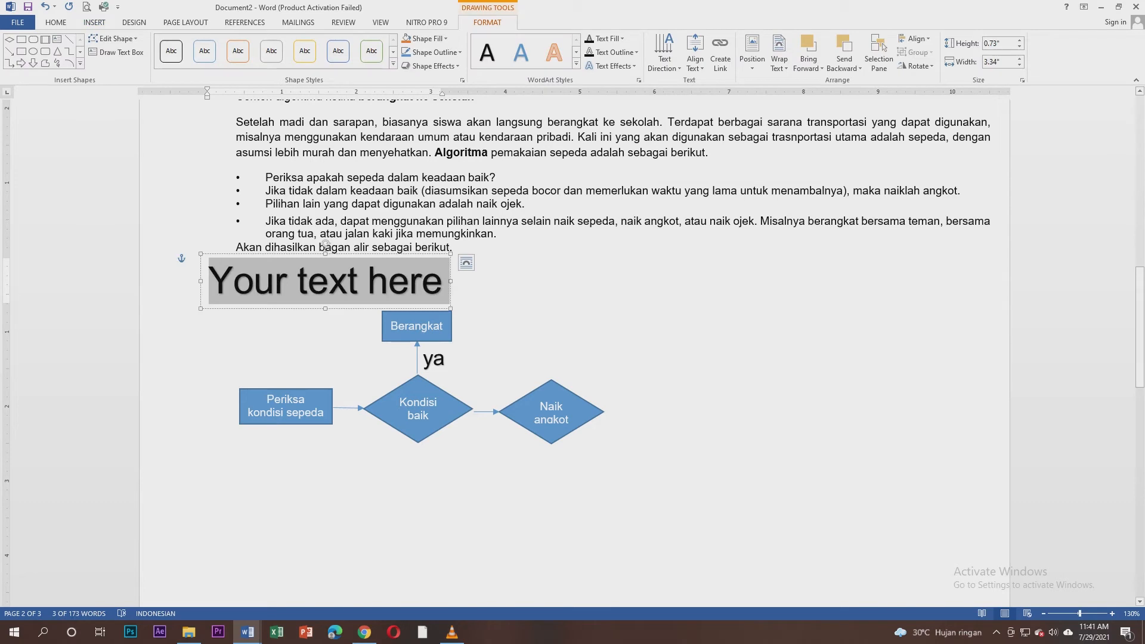
type("tidak")
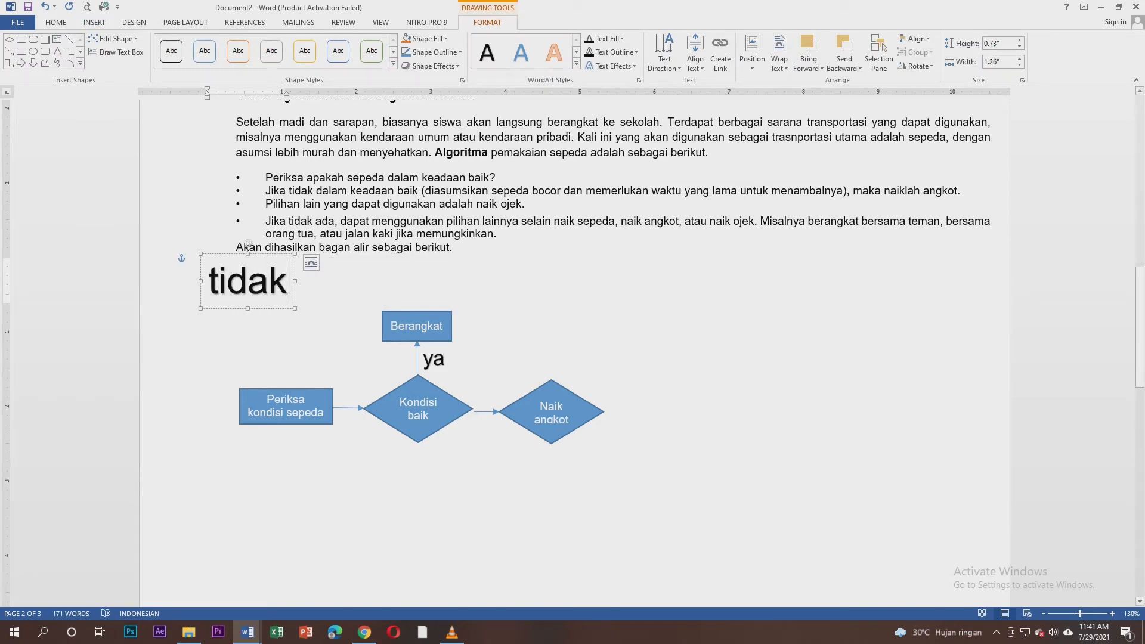
Reduce the "tidak" WordArt's font size to 18 and place it just above the arrow between the two diamonds.
key("shift+Left")
key("shift+Left")
key("shift+Left")
key("shift+Left")
key("shift+Left")
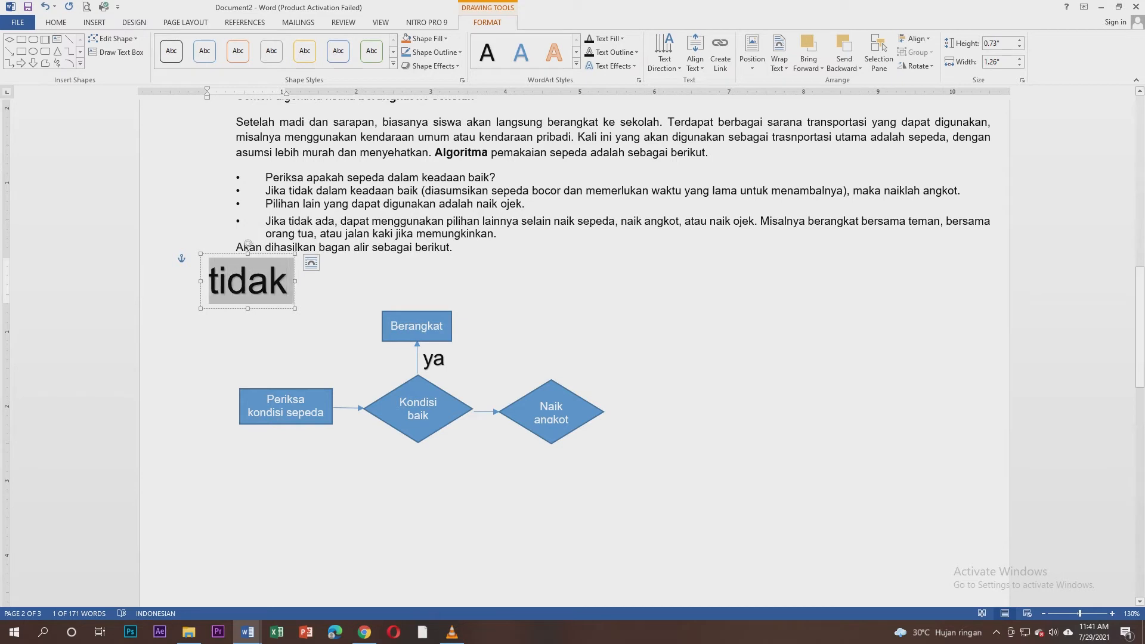
right_click(249, 272)
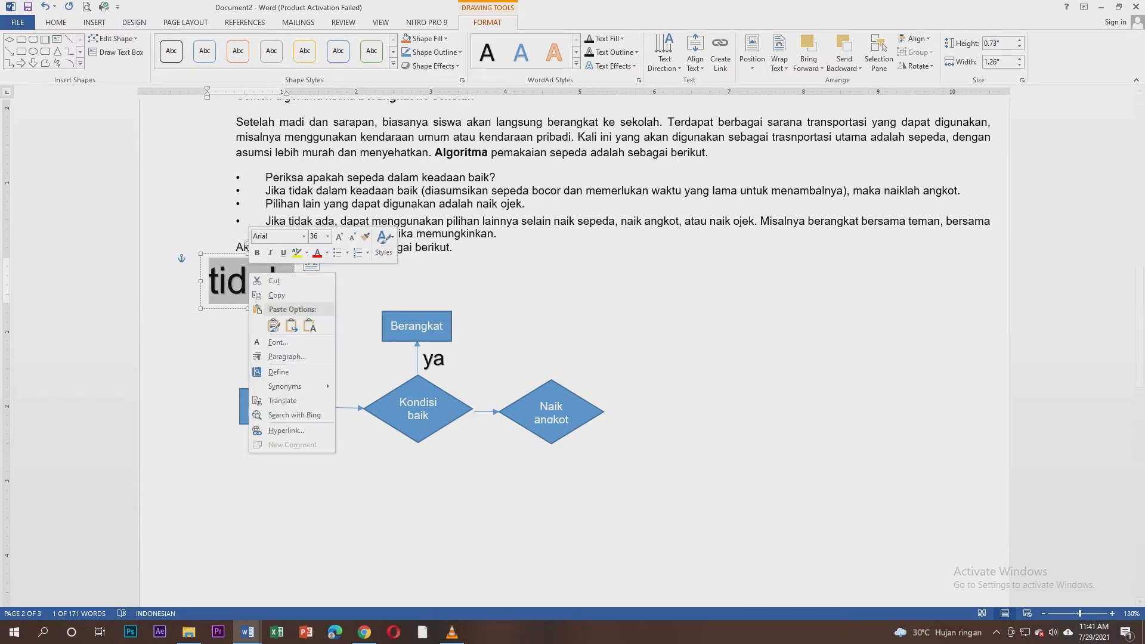
left_click(352, 238)
left_click(352, 237)
left_click(353, 237)
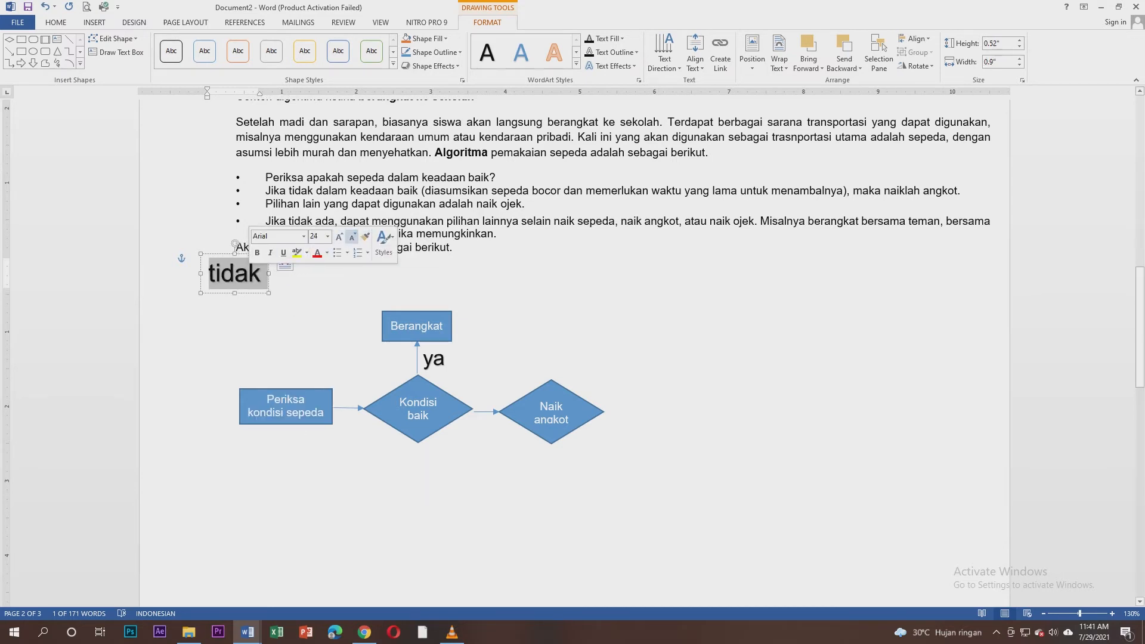
left_click(352, 237)
left_click(353, 237)
left_click(352, 238)
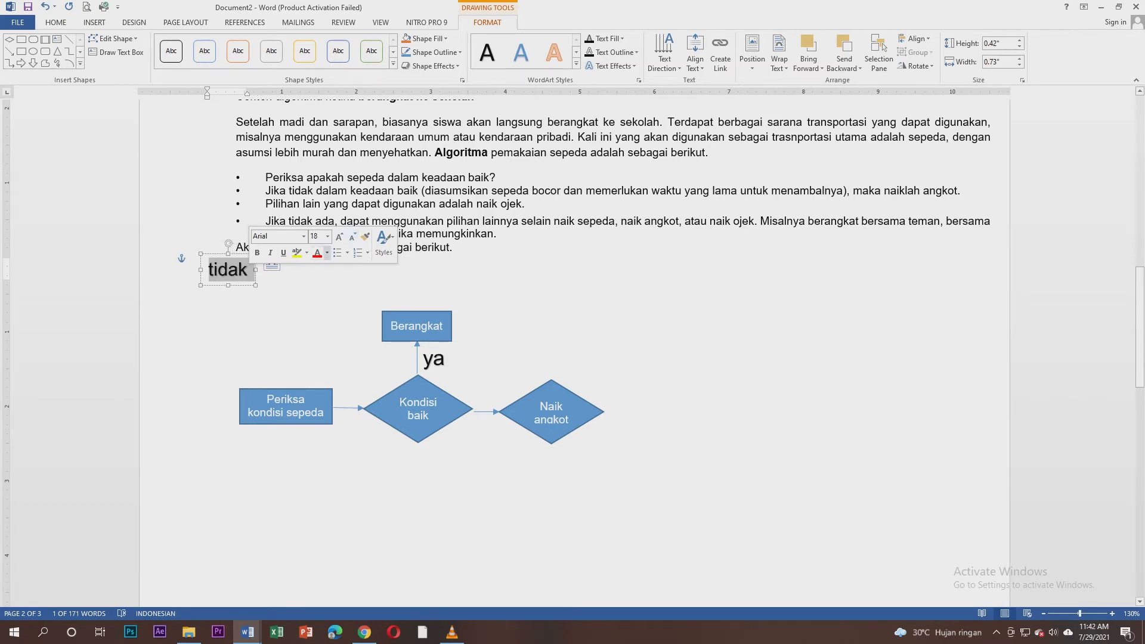
left_click_drag(215, 253, 473, 374)
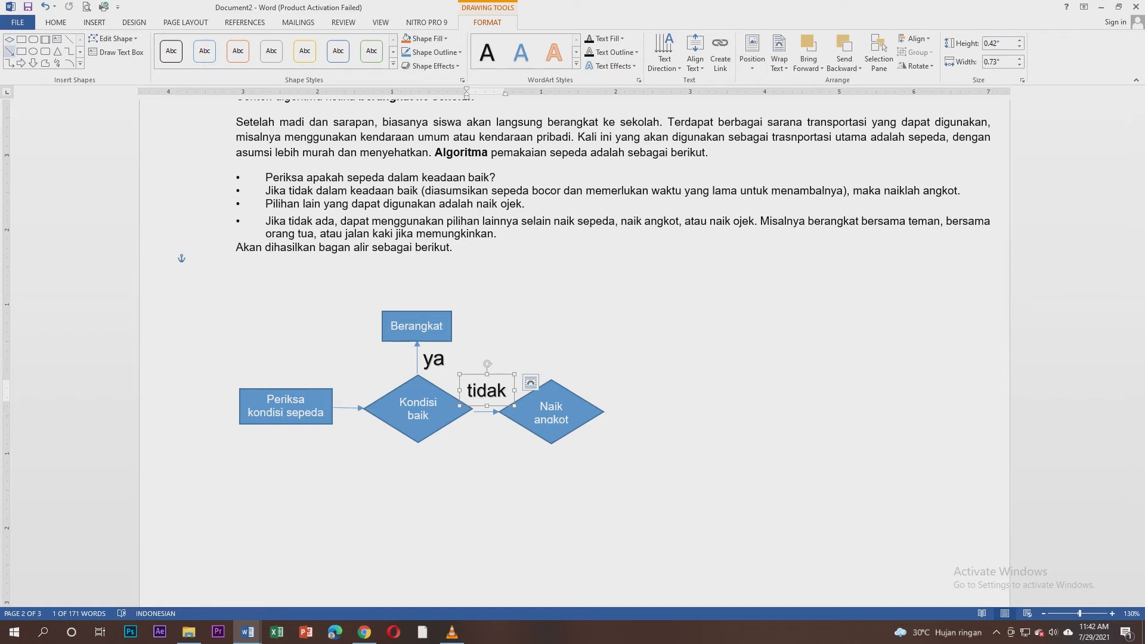
Draw an arrow about 0.45 in long straight up from the top corner of the "Naik angkot" diamond.
left_click(9, 51)
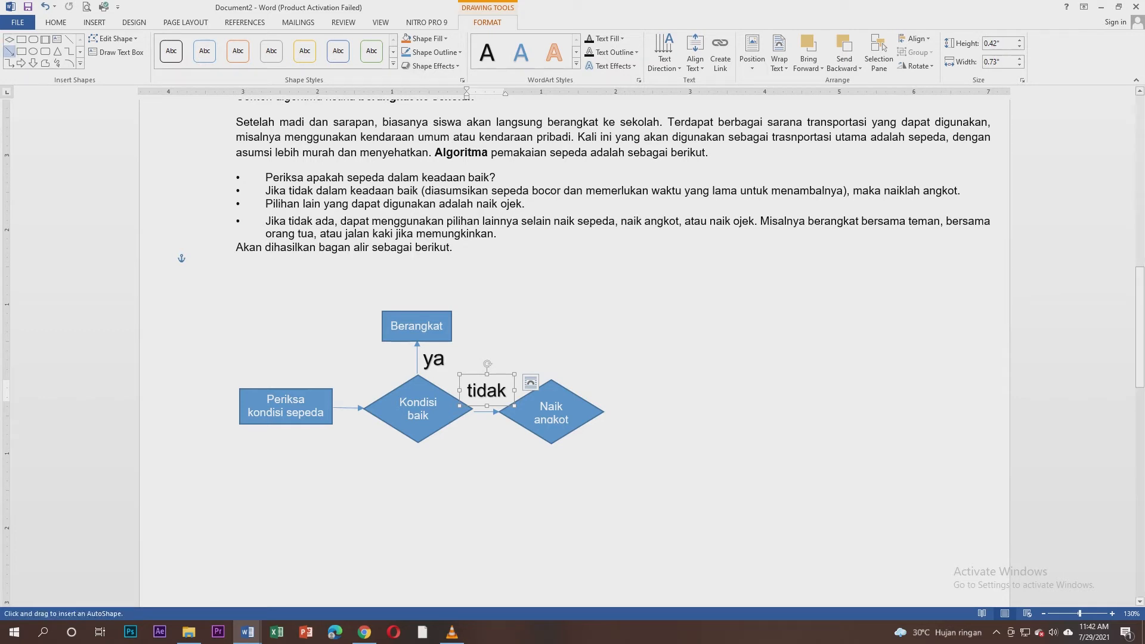
left_click_drag(552, 380, 552, 357)
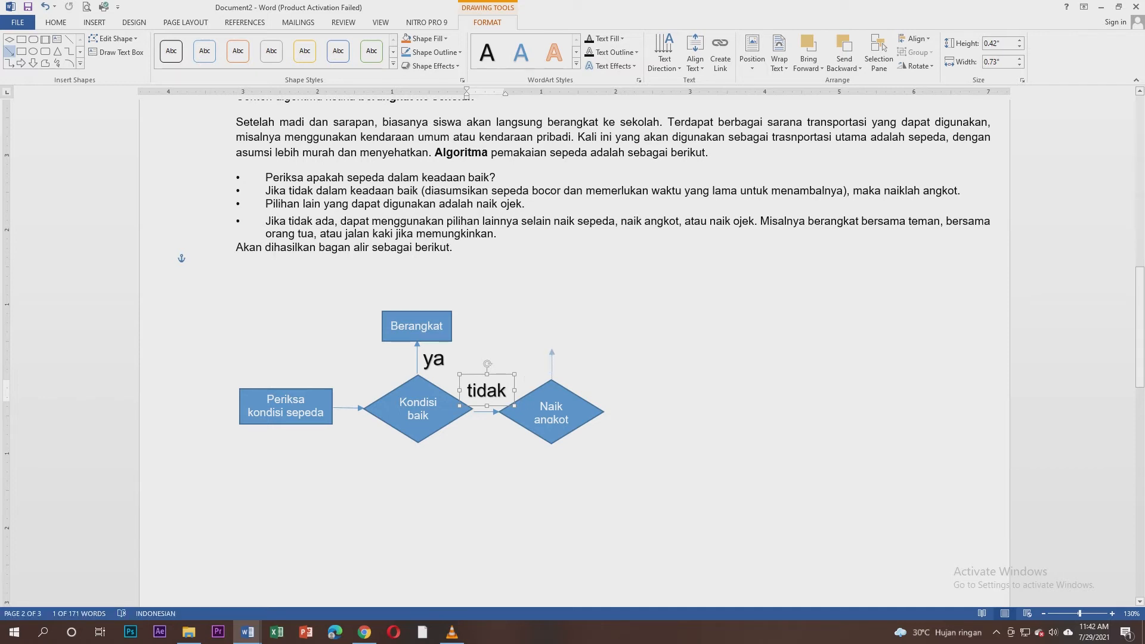
left_click_drag(551, 348, 552, 346)
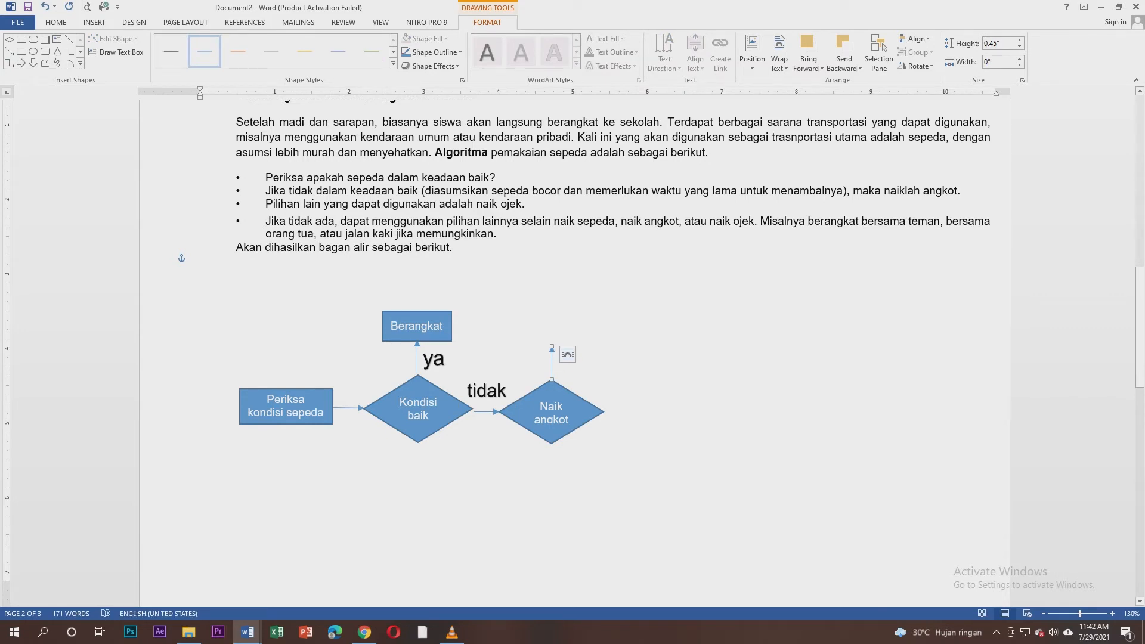
Check the symbol table in Document1, return to Document2 and draw a rectangle about 0.95 by 0.43 in at the tip of the new upward arrow.
left_click(248, 632)
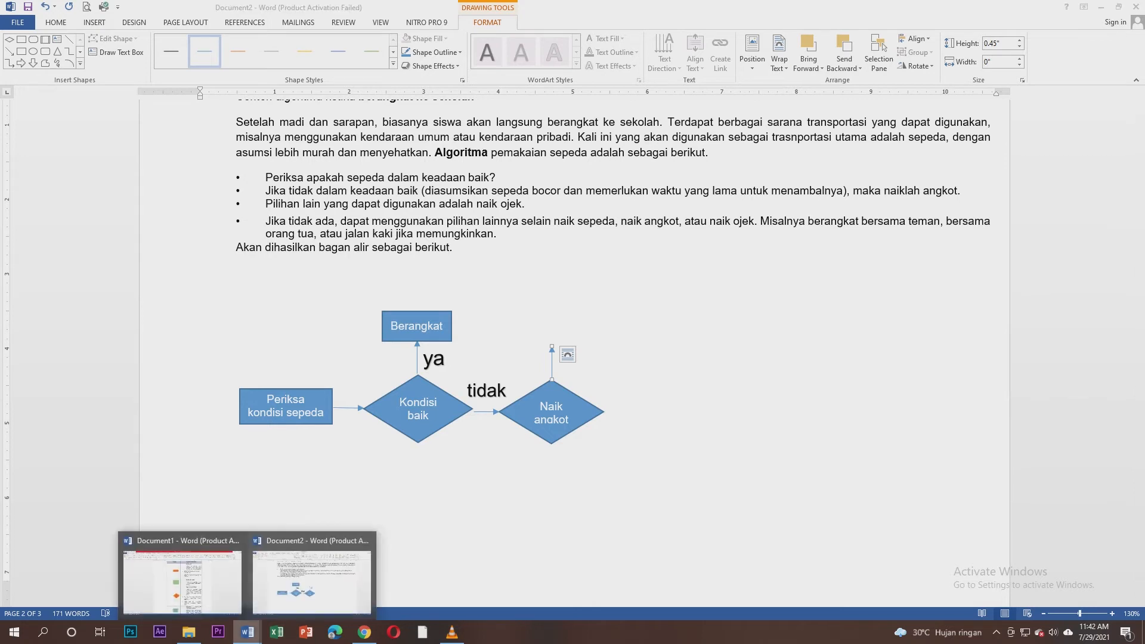
left_click(182, 575)
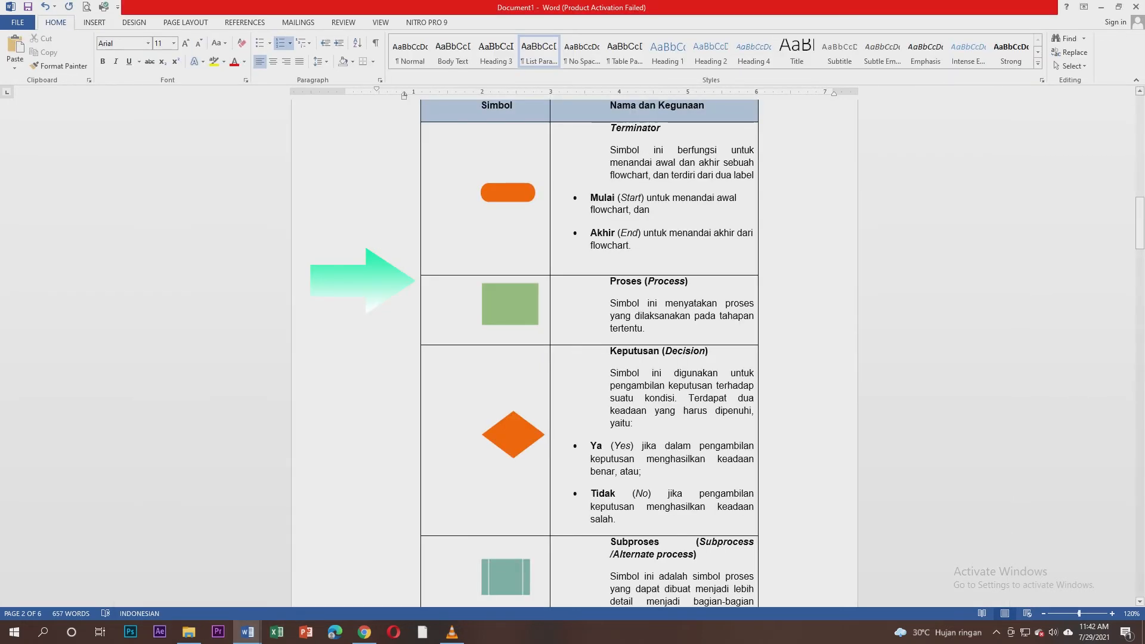
scroll(590, 352, "down", 1)
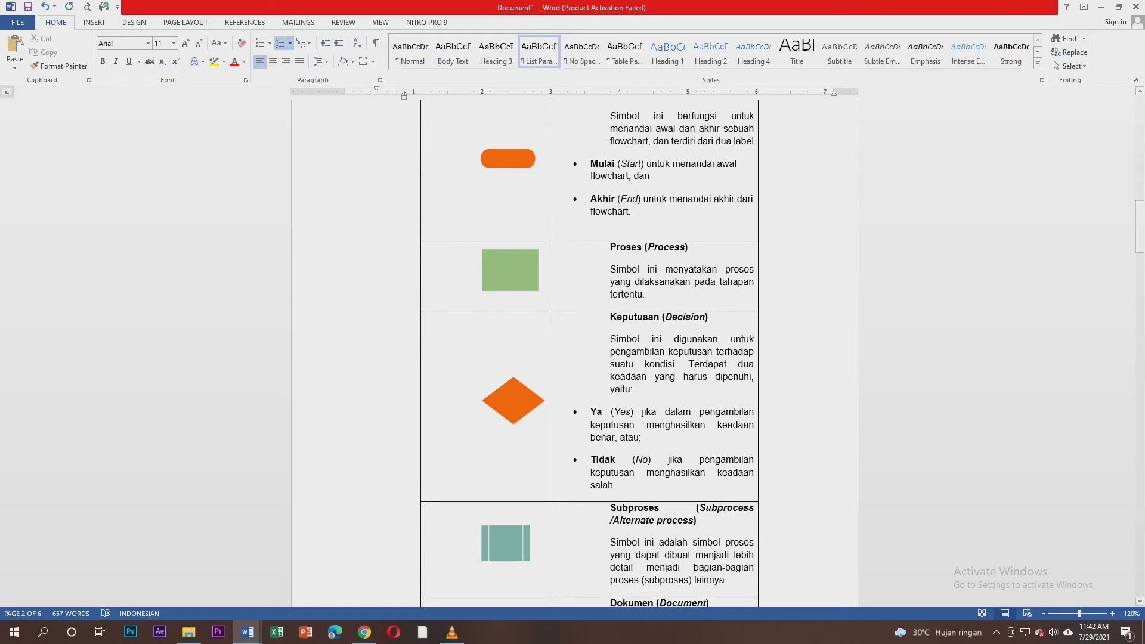
mouse_move(247, 632)
left_click(311, 581)
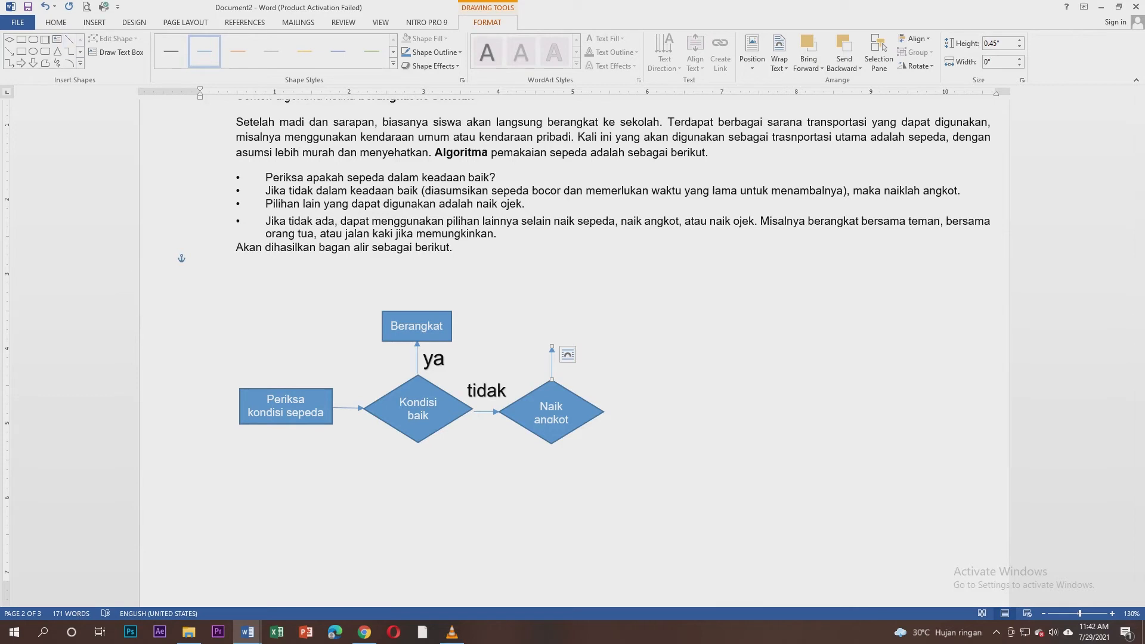
left_click(22, 38)
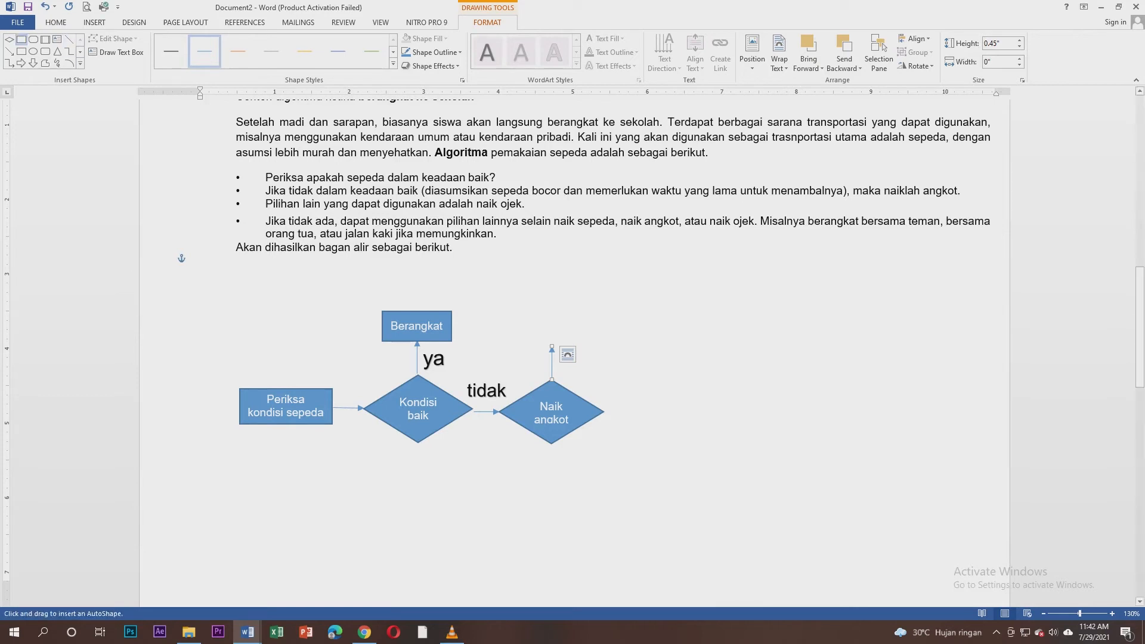
mouse_move(526, 310)
left_mouse_down()
mouse_move(554, 338)
mouse_move(598, 344)
mouse_move(556, 330)
left_mouse_up()
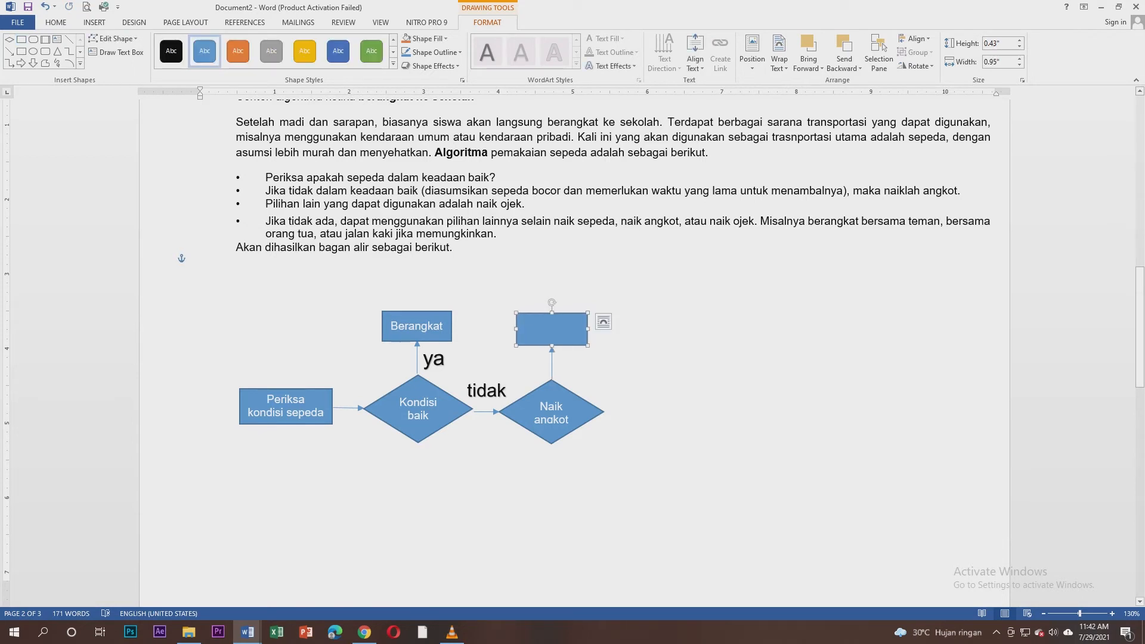